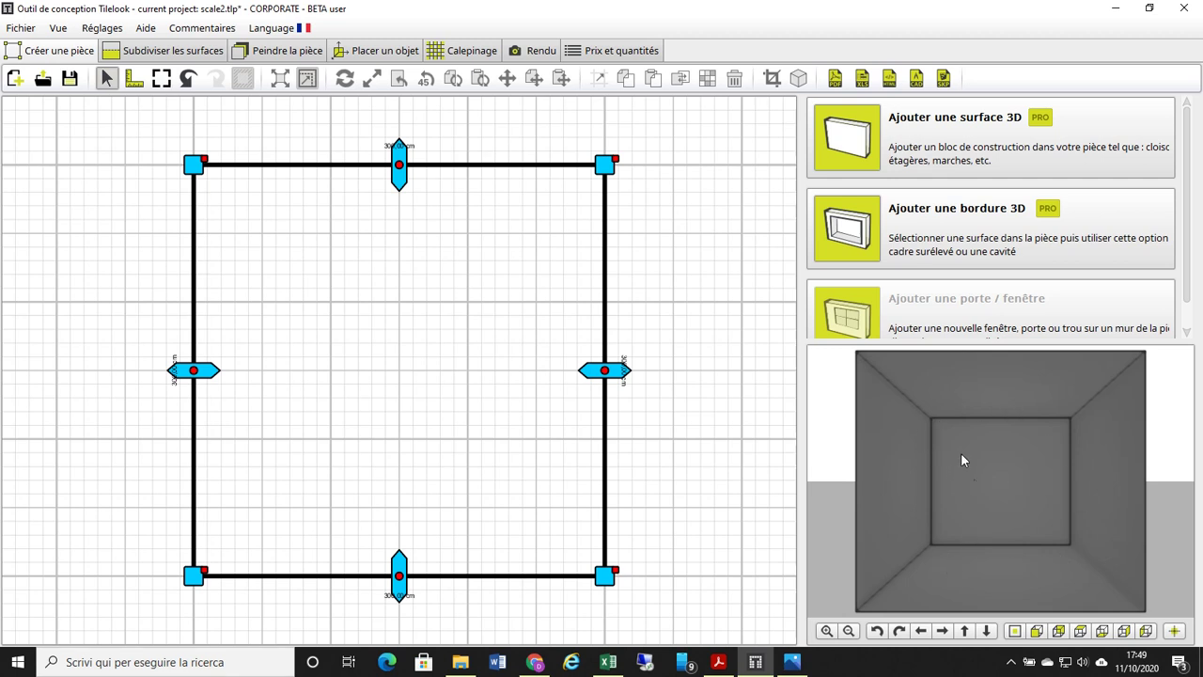
# Add a 3D border to the room's floor with a height of 15 cm and a border dimension of 10 cm
pyautogui.click(996, 577)
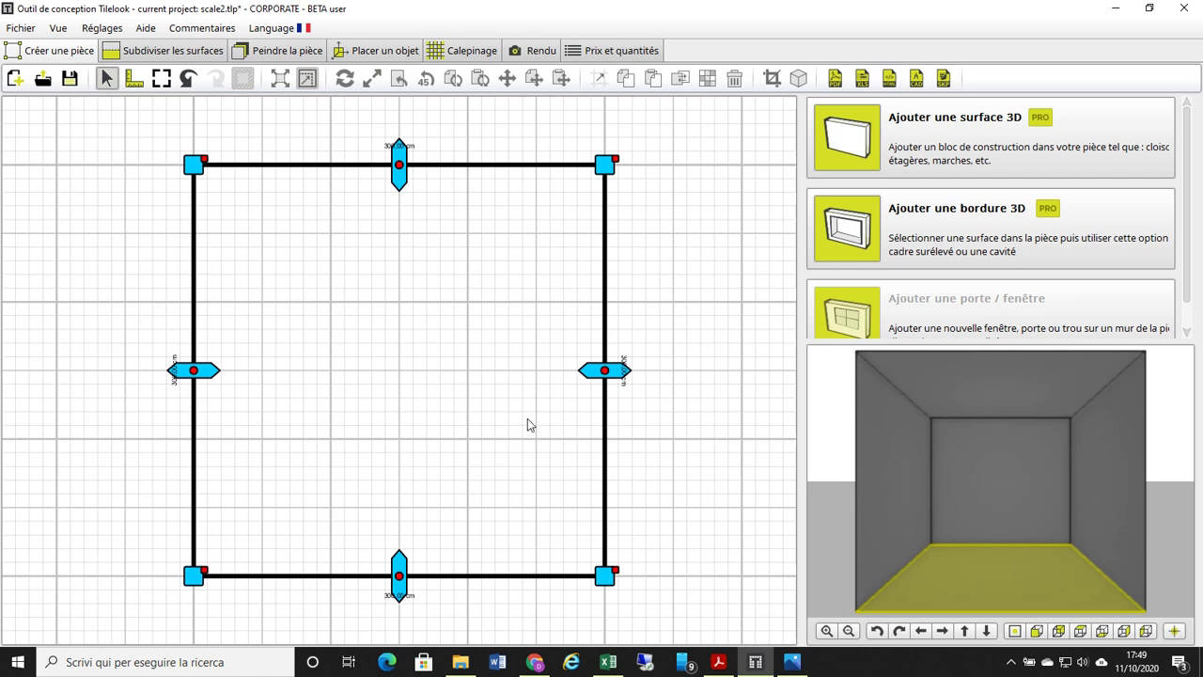
pyautogui.click(927, 230)
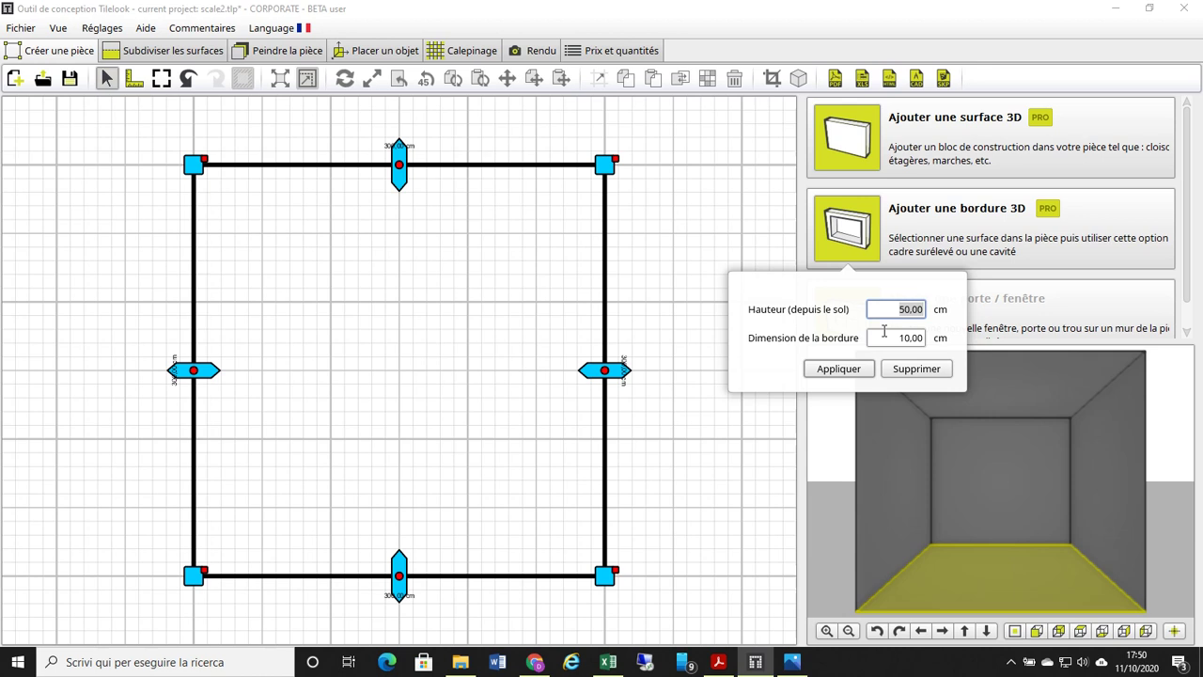
pyautogui.write('15')
pyautogui.click(839, 369)
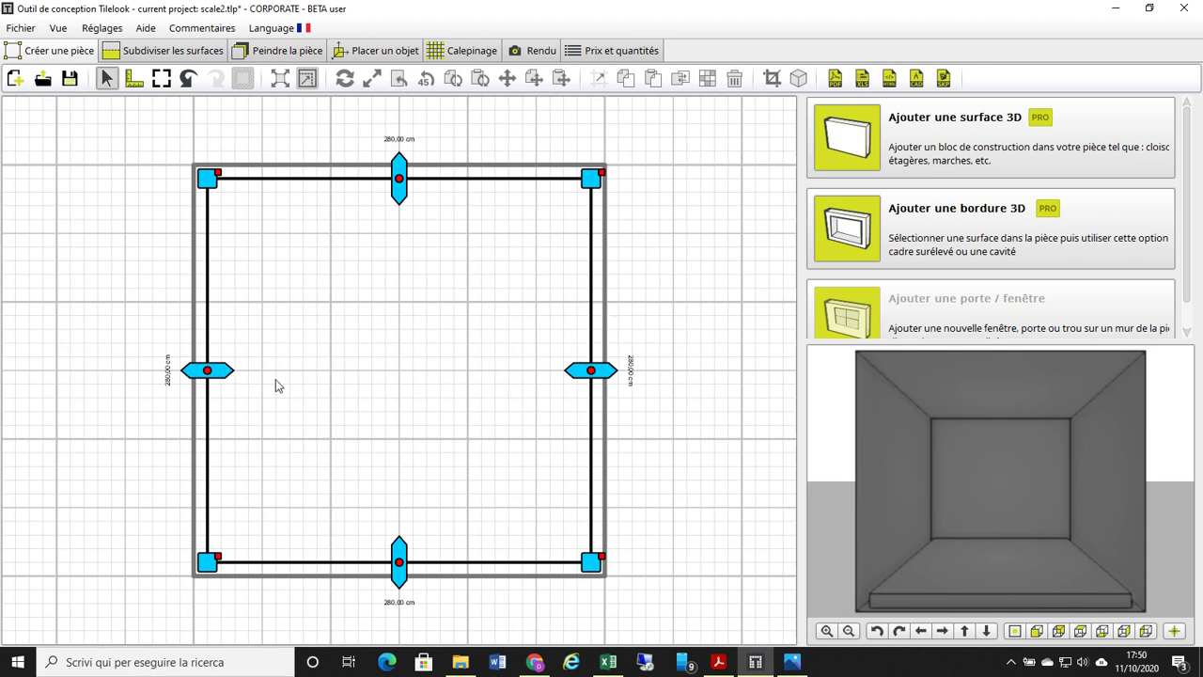
# Resize the raised floor block to about 151 x 264 cm, flush with the room's back and right walls
pyautogui.moveTo(226, 372); pyautogui.dragTo(410, 398)
pyautogui.moveTo(493, 178); pyautogui.dragTo(492, 153)
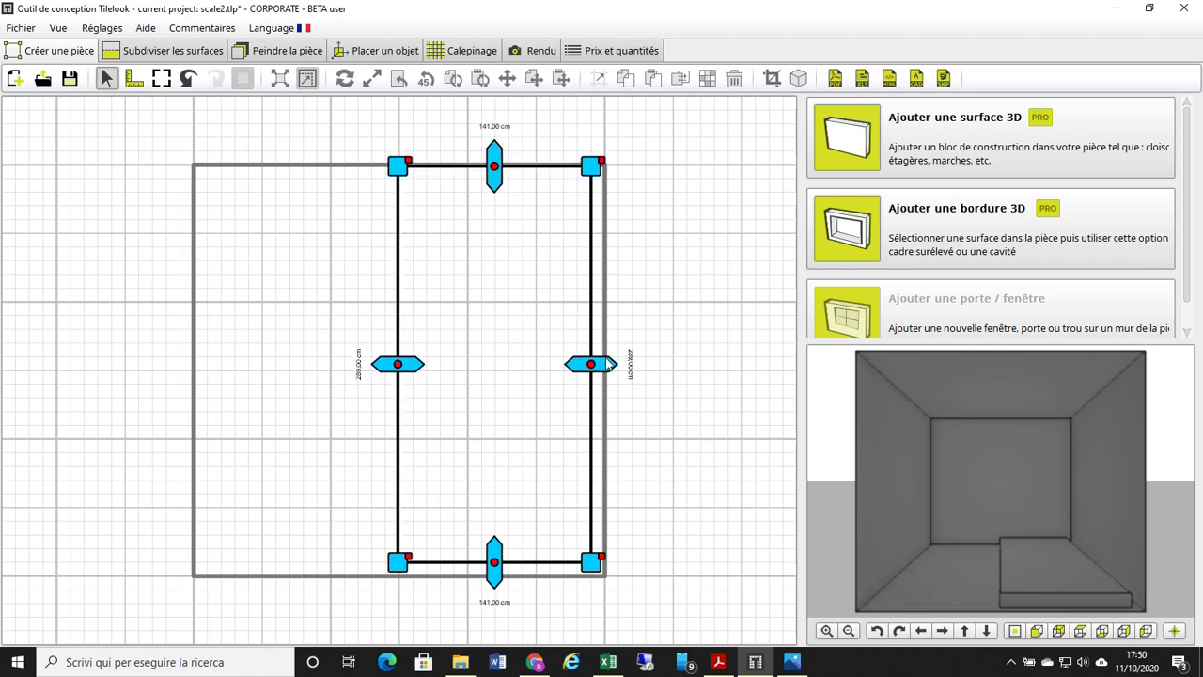
pyautogui.moveTo(609, 364); pyautogui.dragTo(621, 369)
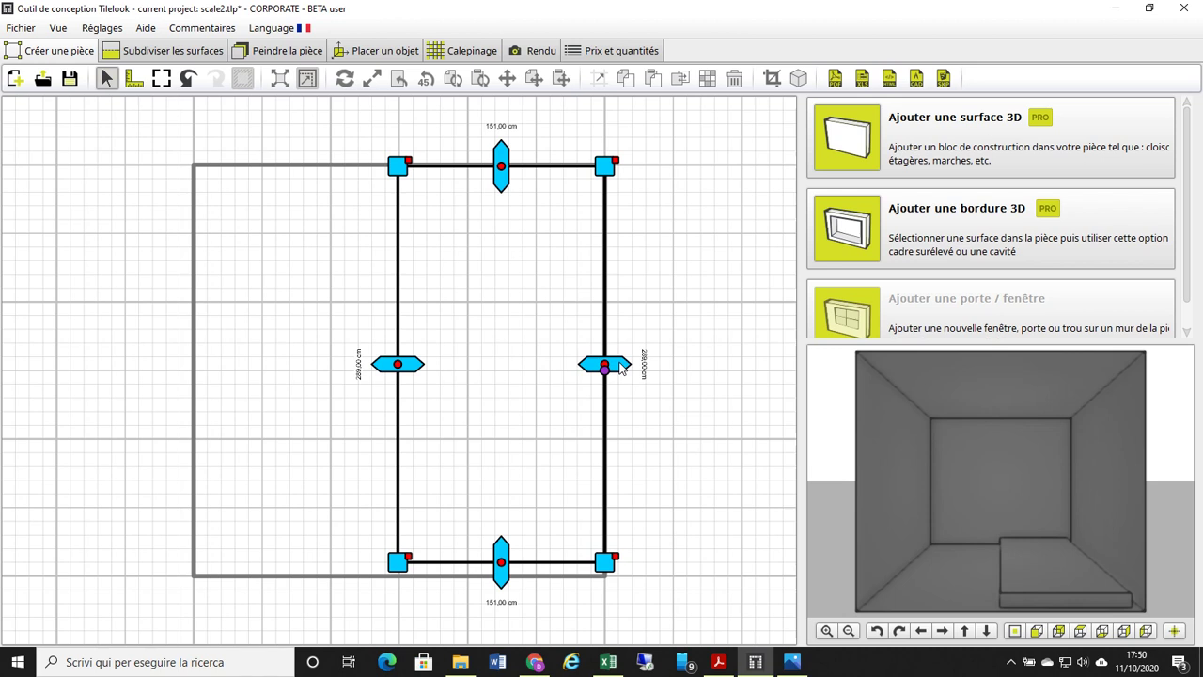
pyautogui.moveTo(501, 560); pyautogui.dragTo(504, 515)
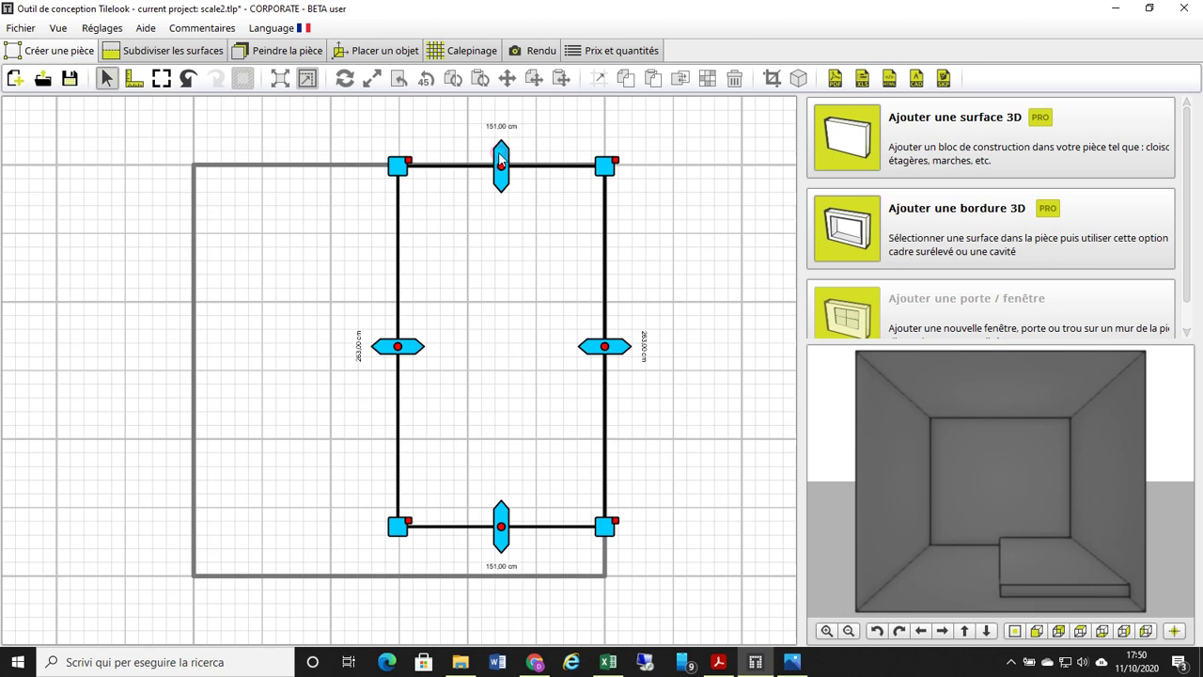
pyautogui.moveTo(501, 159); pyautogui.dragTo(501, 158)
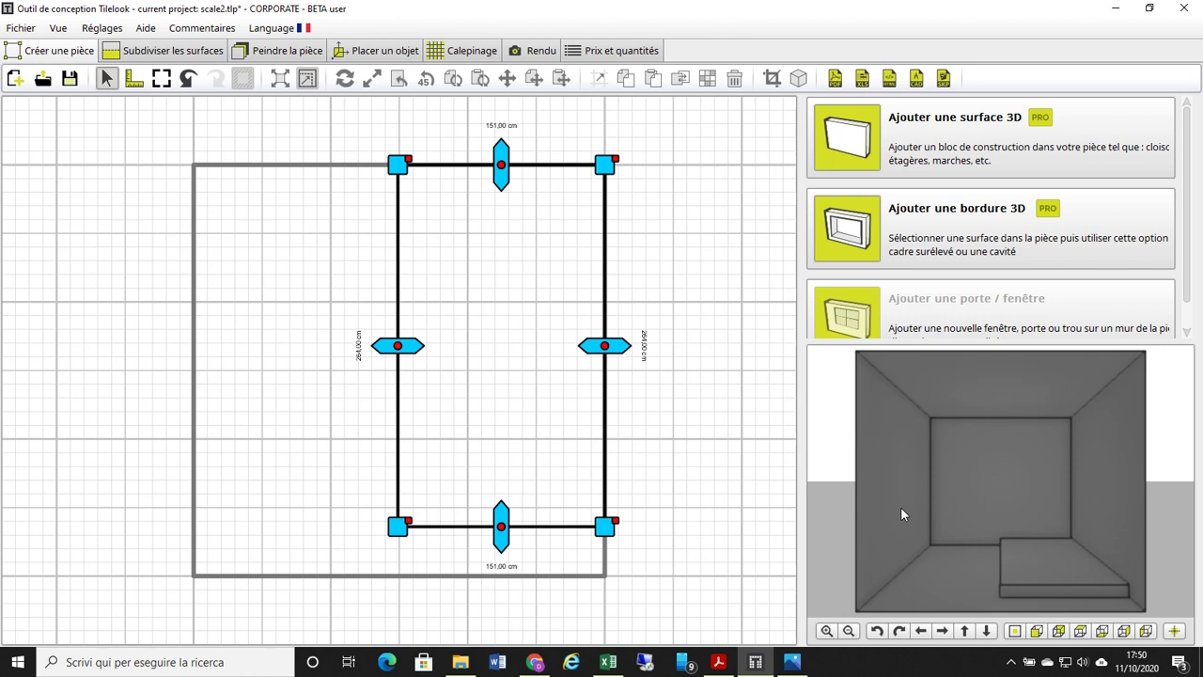
# Add a 3D border on the first step's upper surface with a height of 30 cm and a border dimension of 10 cm
pyautogui.click(1028, 555)
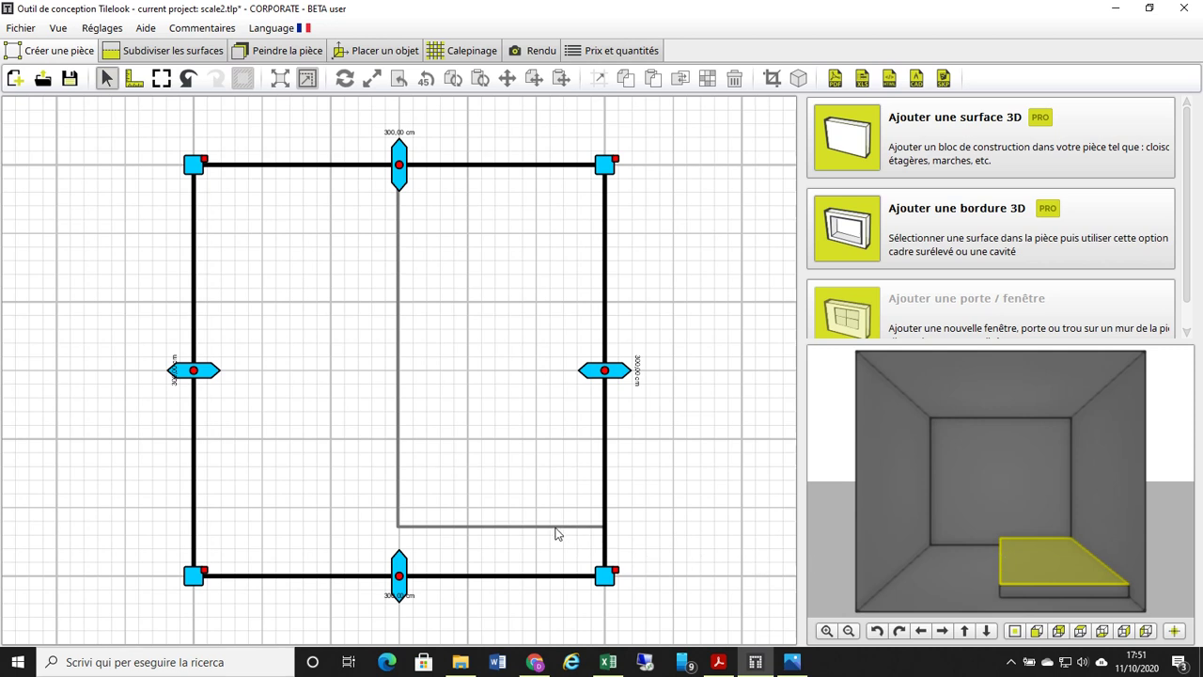
pyautogui.click(504, 529)
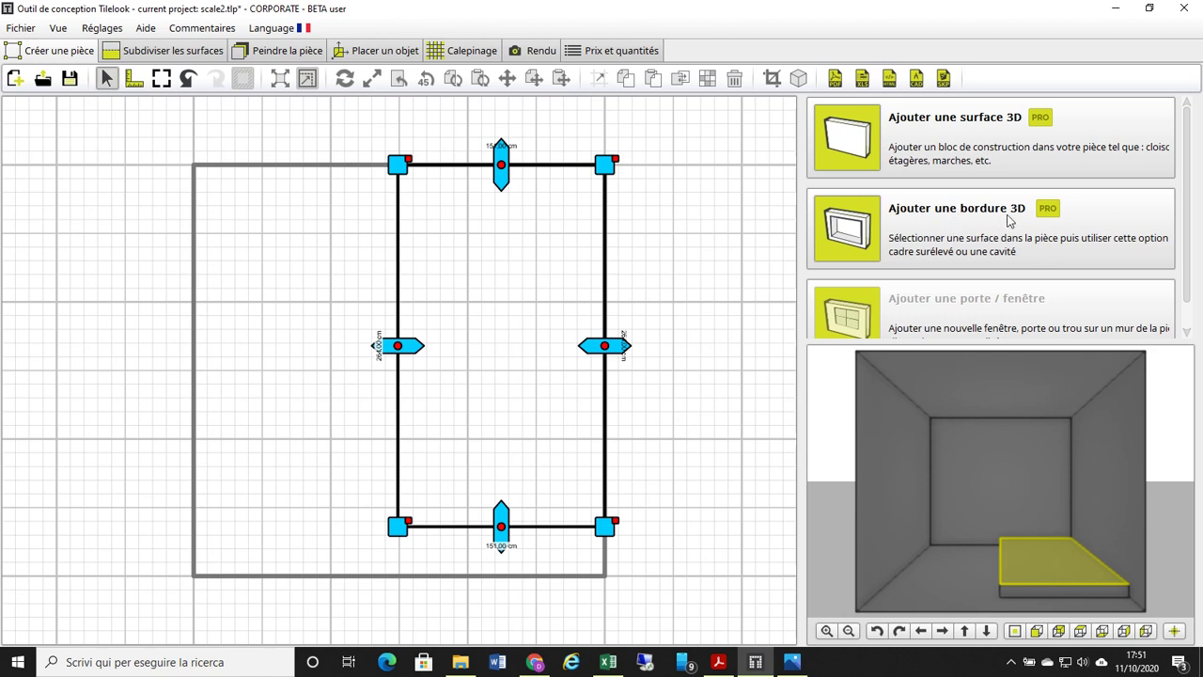
pyautogui.click(980, 232)
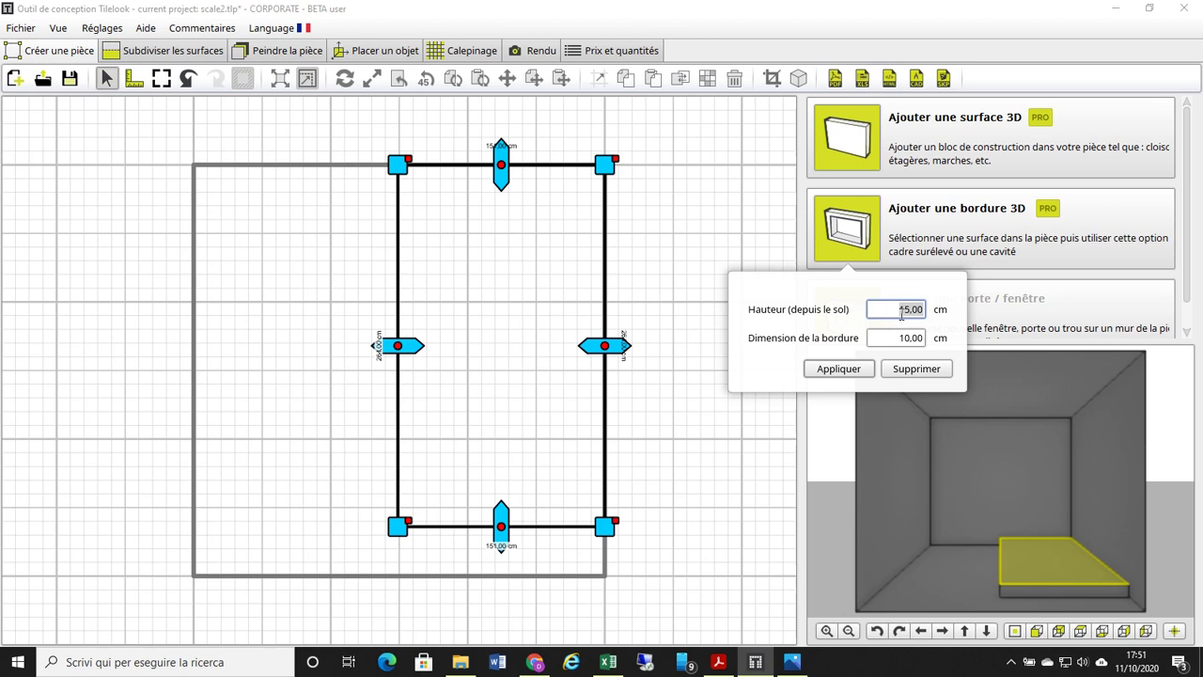
pyautogui.write('30')
pyautogui.click(844, 370)
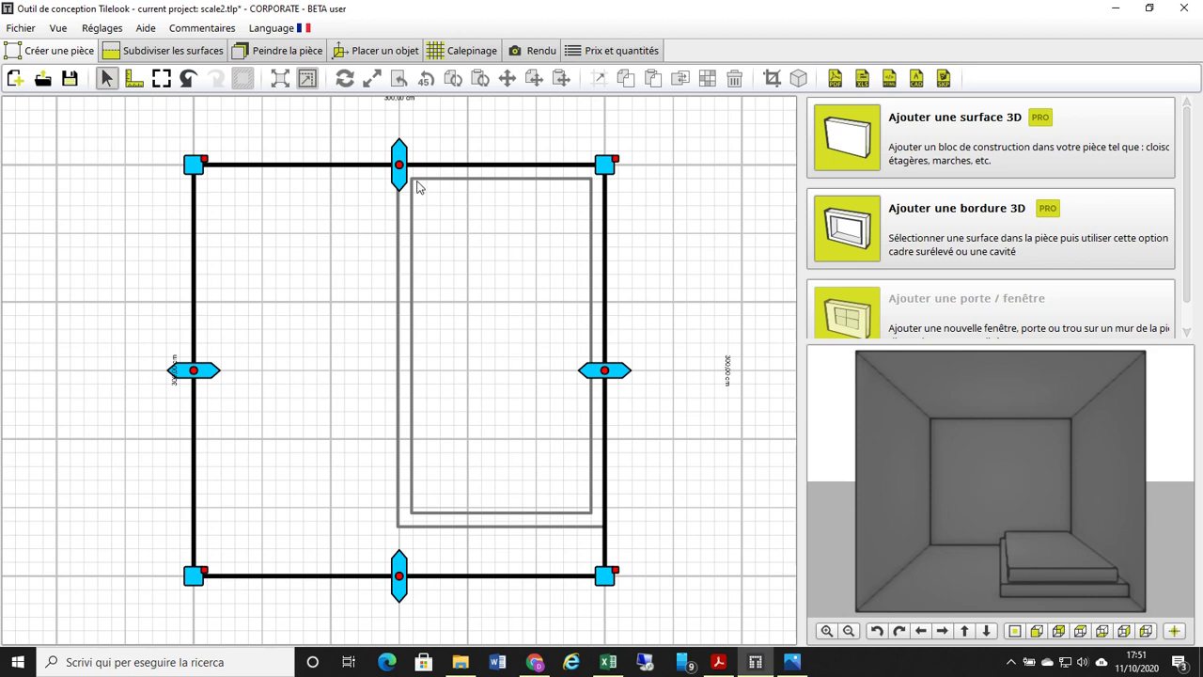
# Resize the second step to about 119 x 226 cm, flush with the back and right walls
pyautogui.click(418, 187)
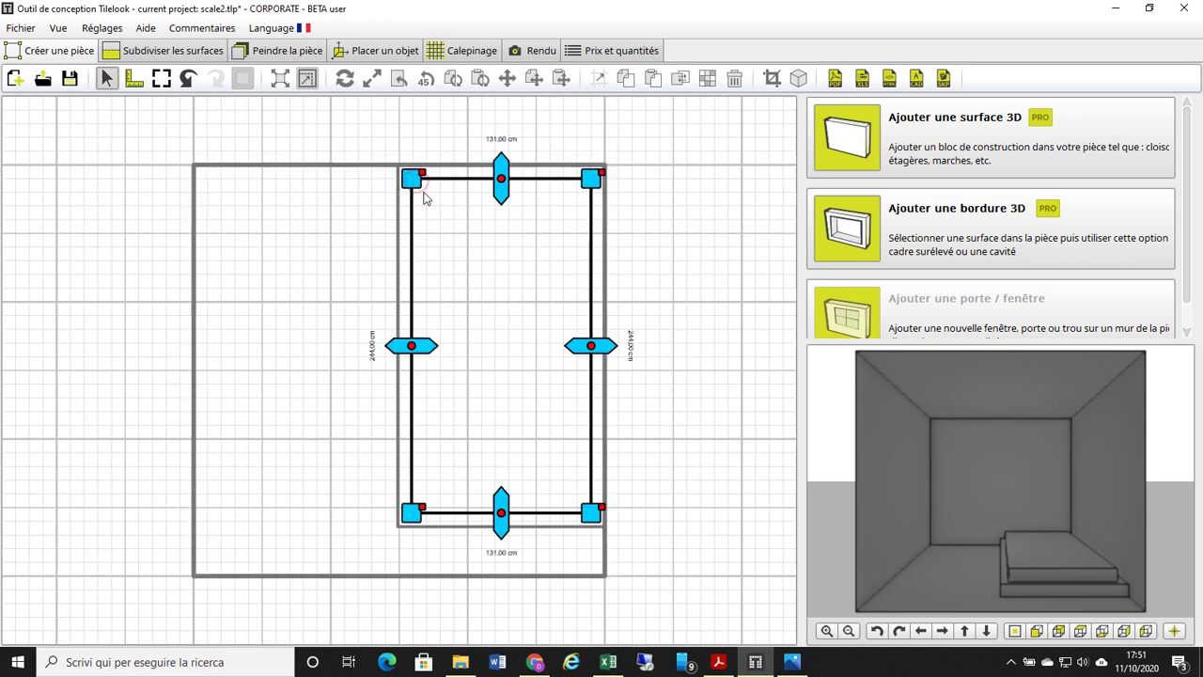
pyautogui.moveTo(500, 174); pyautogui.dragTo(501, 165)
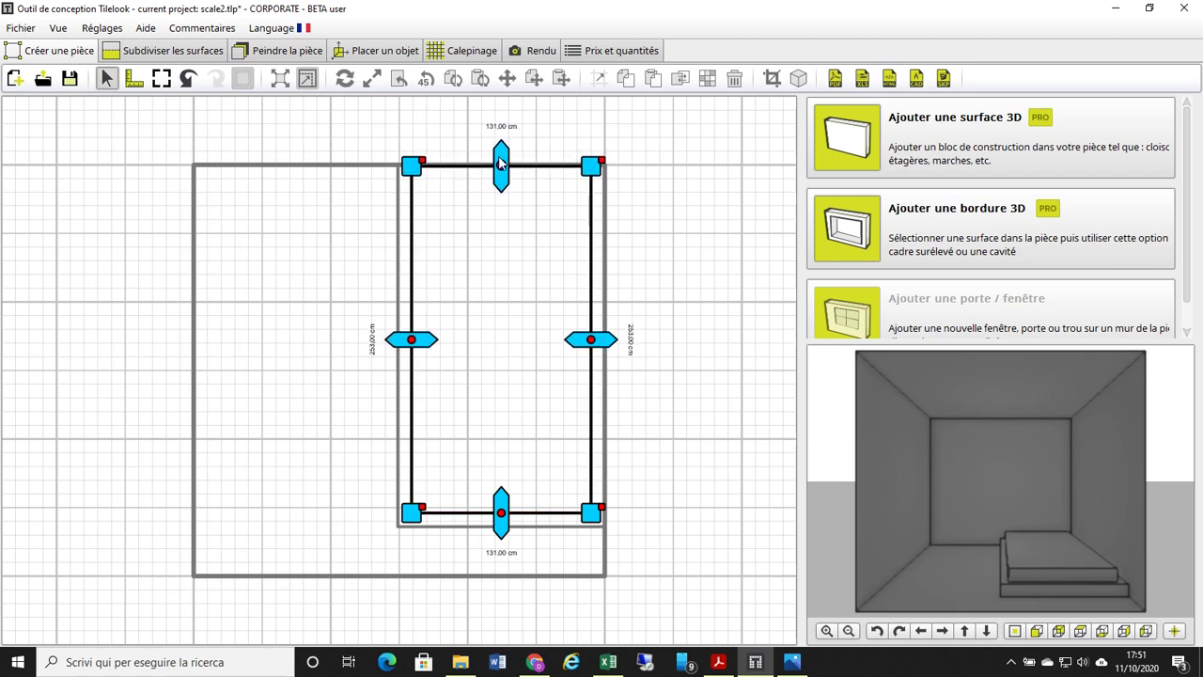
pyautogui.moveTo(599, 340); pyautogui.dragTo(611, 344)
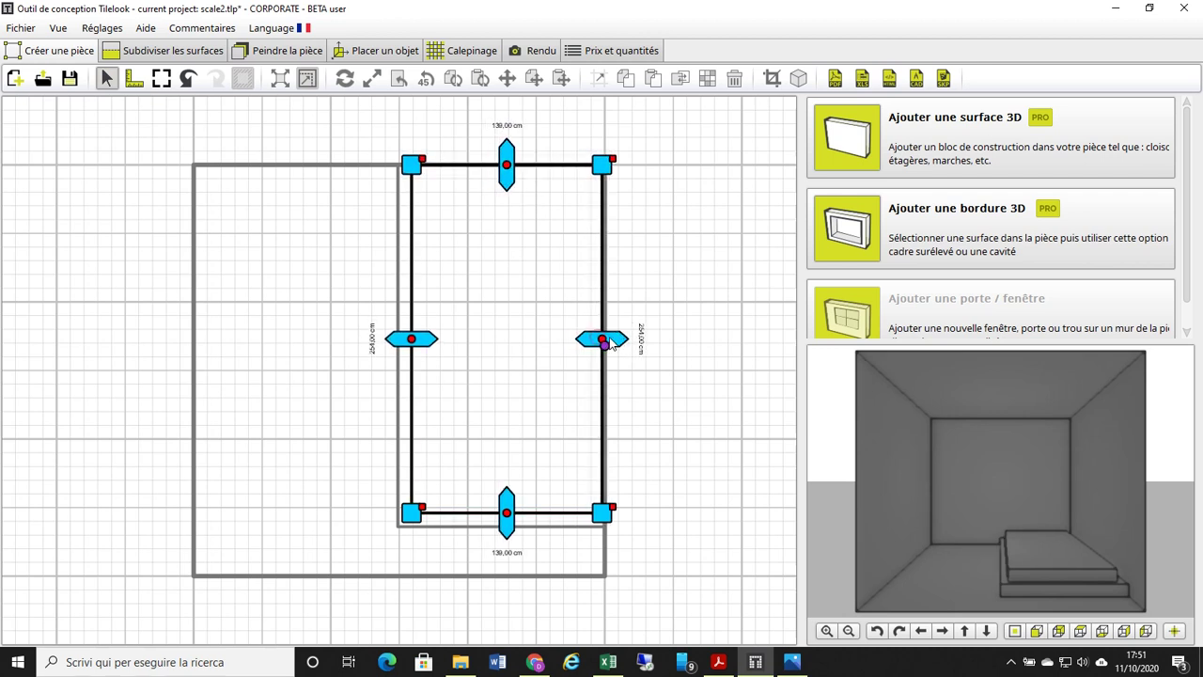
pyautogui.moveTo(429, 339); pyautogui.dragTo(459, 342)
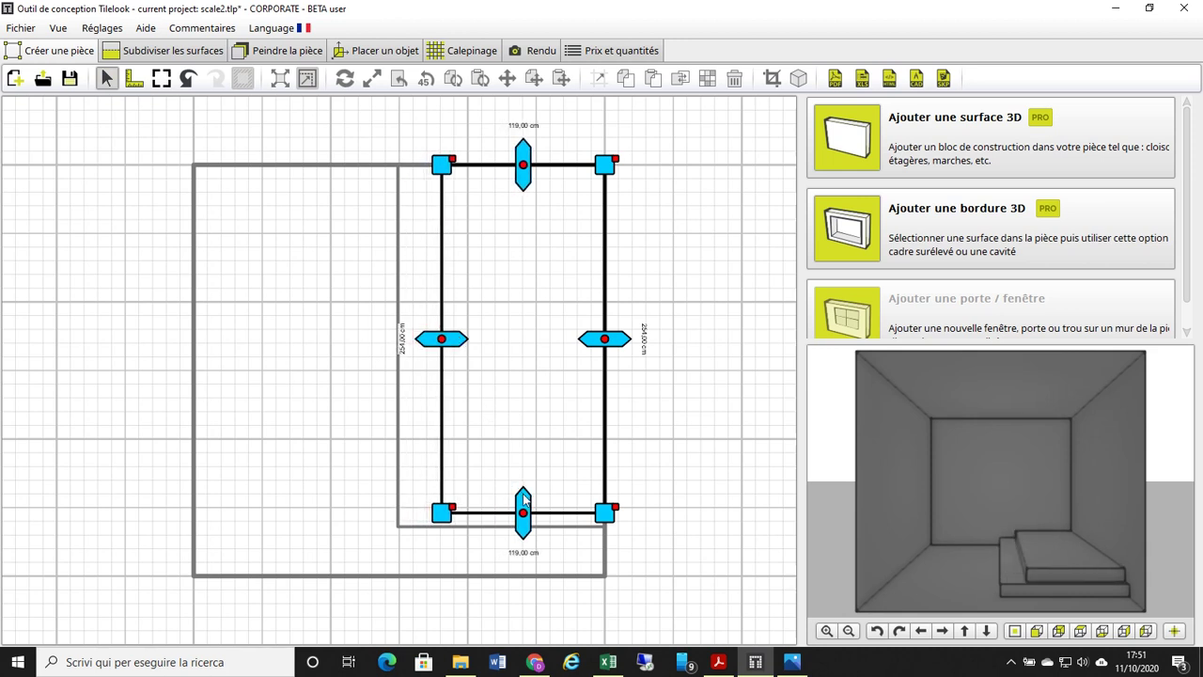
pyautogui.moveTo(523, 500); pyautogui.dragTo(523, 460)
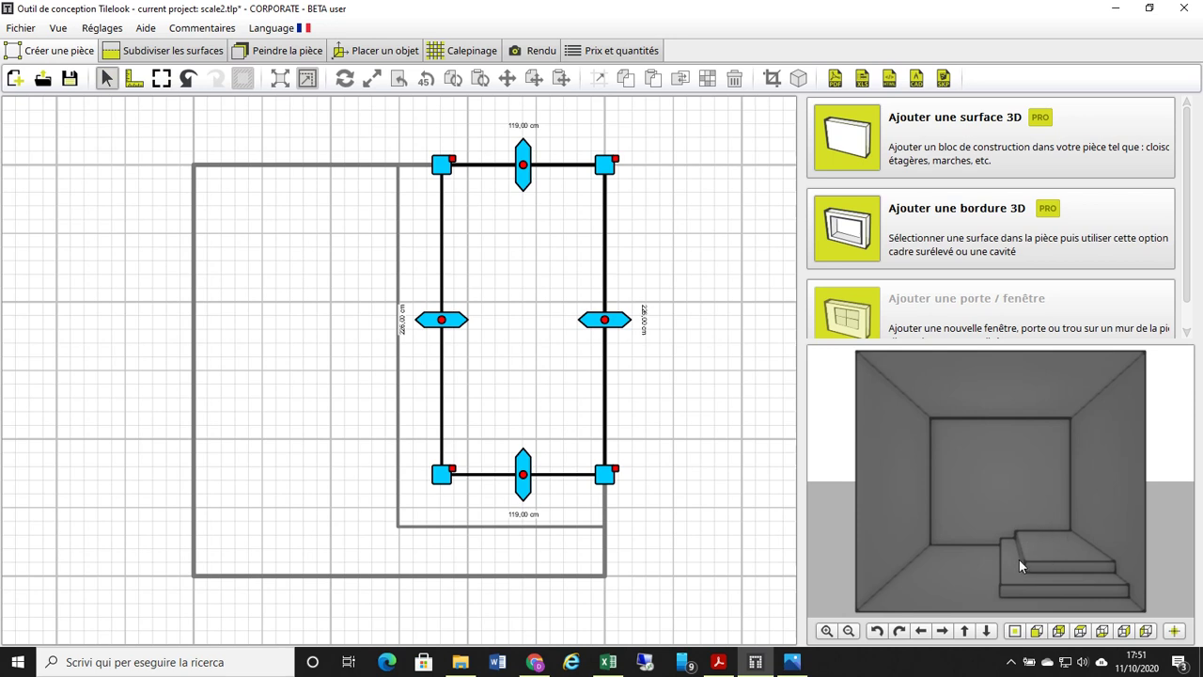
# Add a 3D border on the second step's upper surface with a height of 45 cm and a border dimension of 10 cm
pyautogui.scroll(1, 1019, 560)
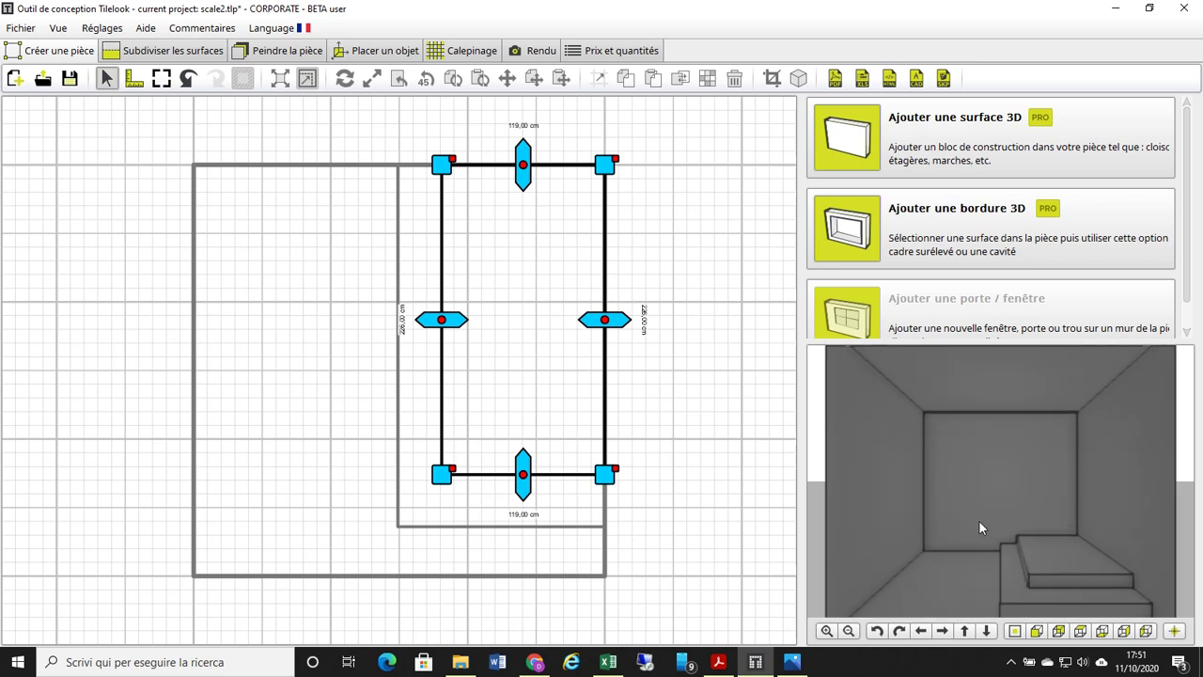
pyautogui.scroll(-1, 1010, 535)
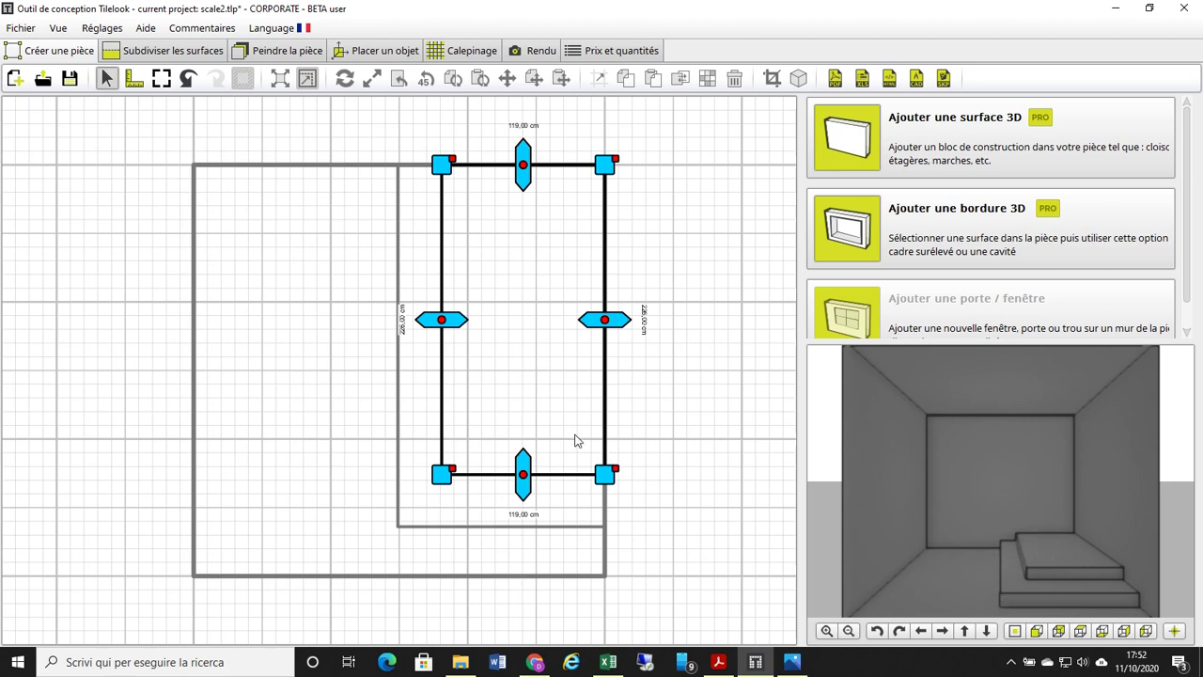
pyautogui.click(1057, 560)
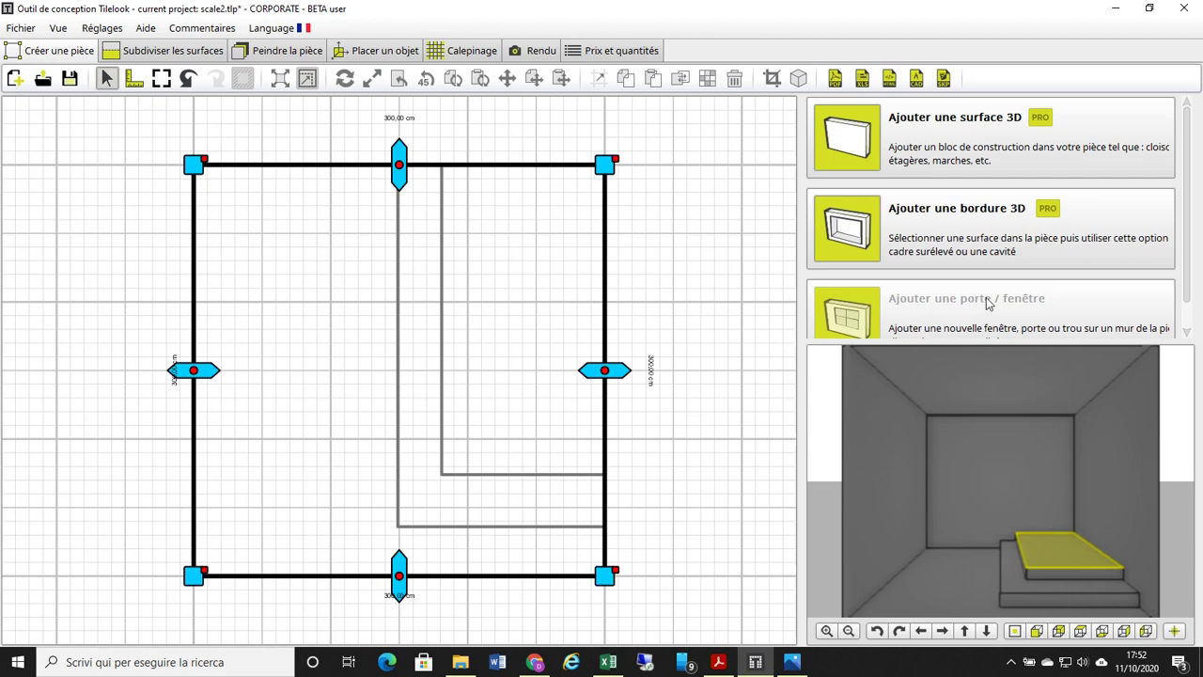
pyautogui.click(557, 474)
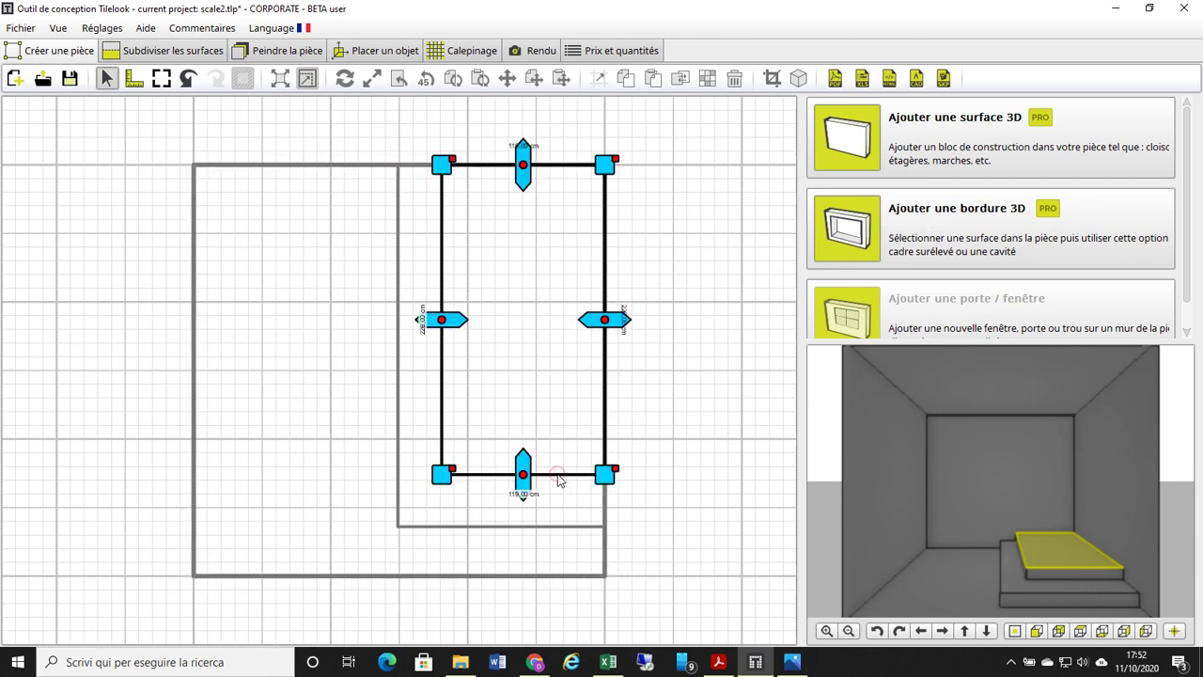
pyautogui.click(927, 228)
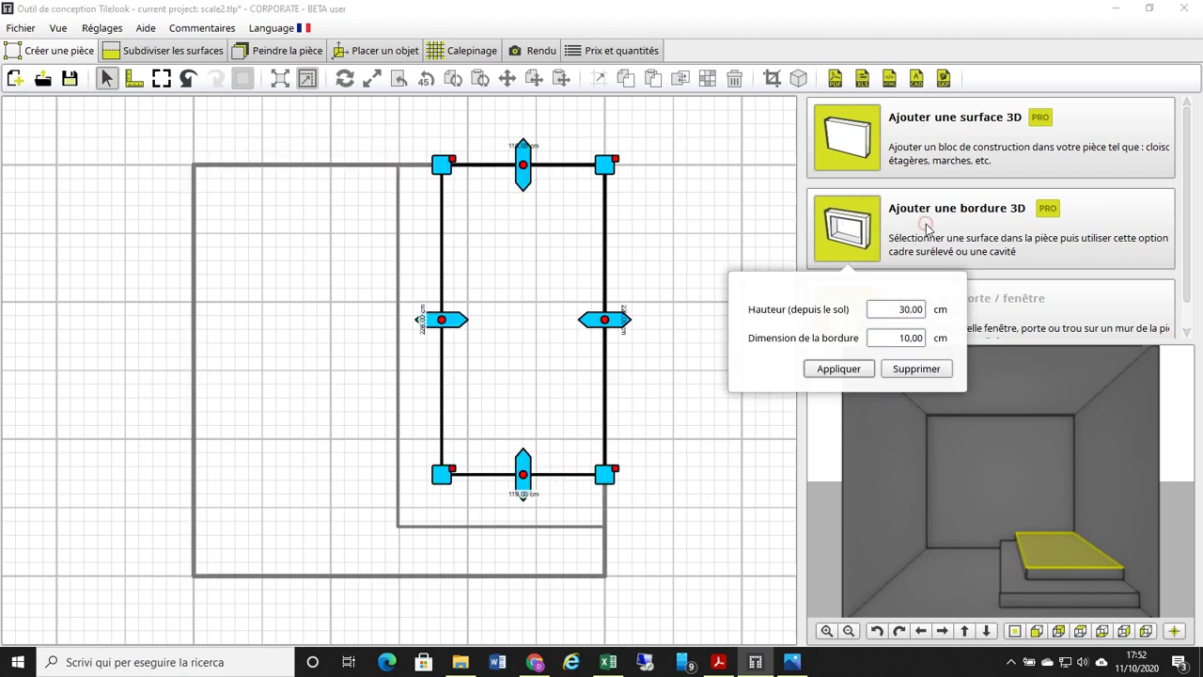
pyautogui.click(888, 309)
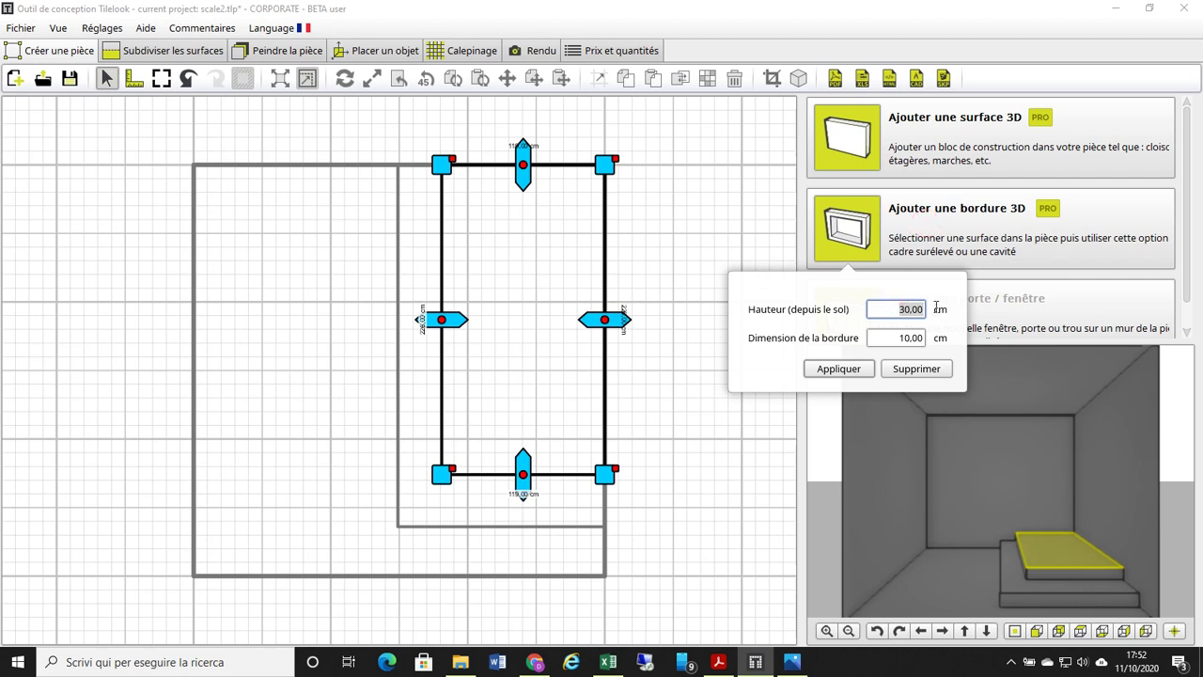
pyautogui.write('45')
pyautogui.click(826, 369)
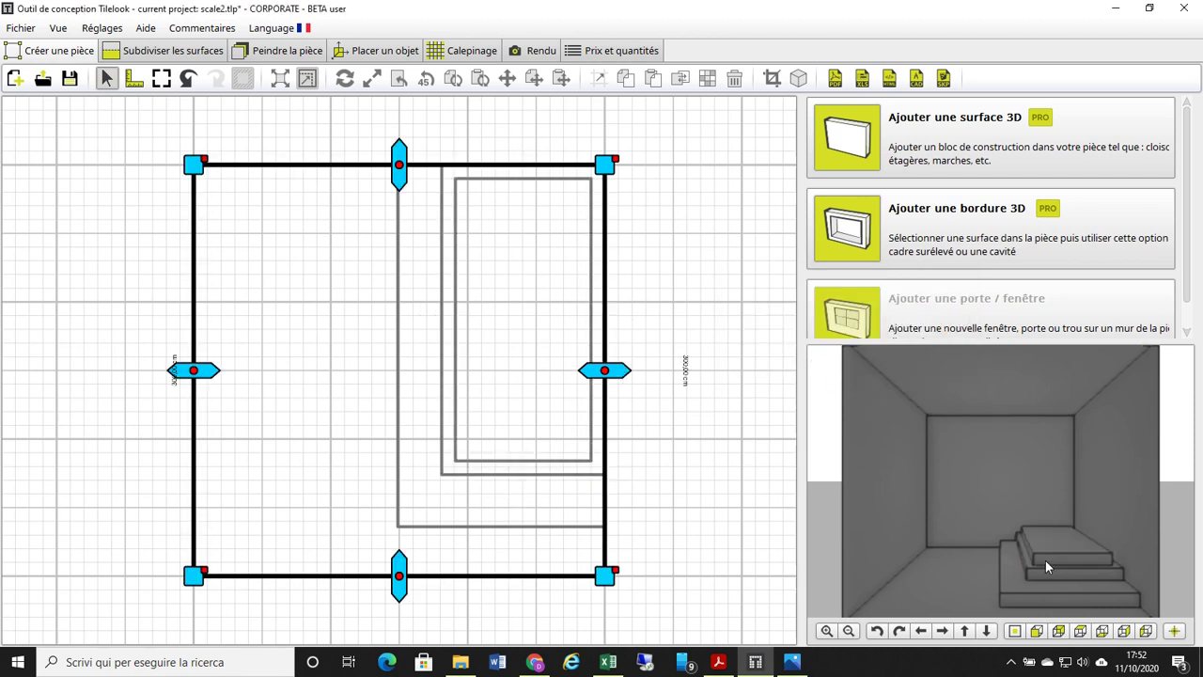
# Resize the third step to about 84 x 191 cm, flush with the back and right walls
pyautogui.click(596, 464)
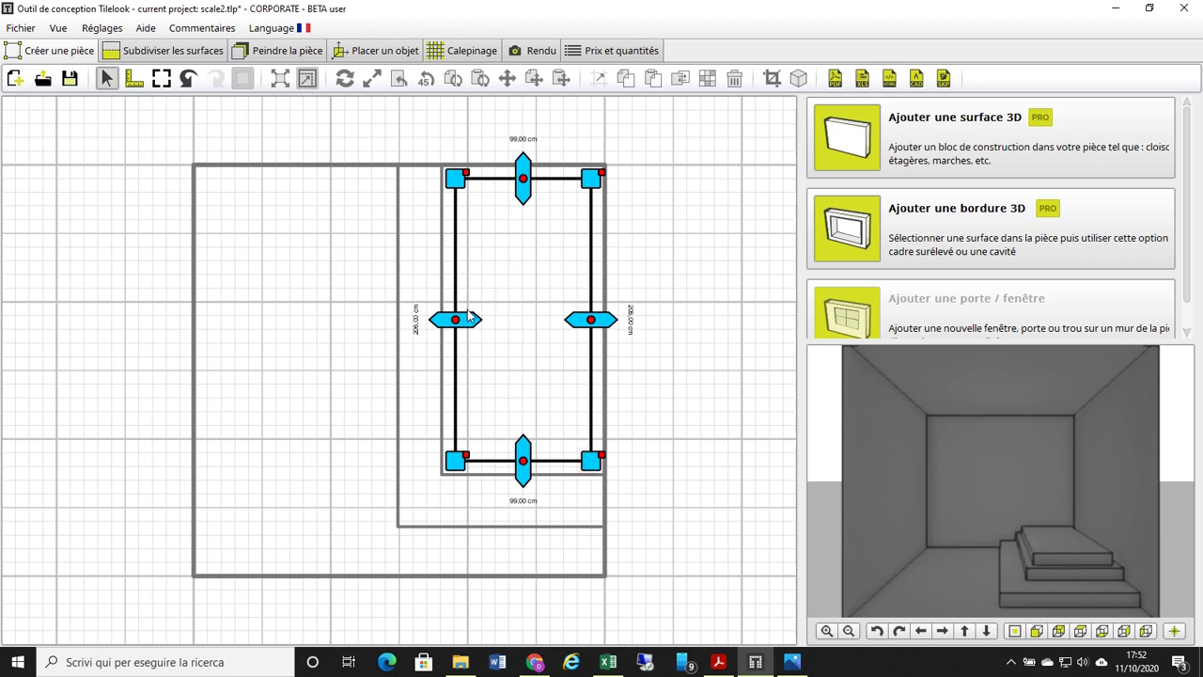
pyautogui.moveTo(468, 316); pyautogui.dragTo(501, 317)
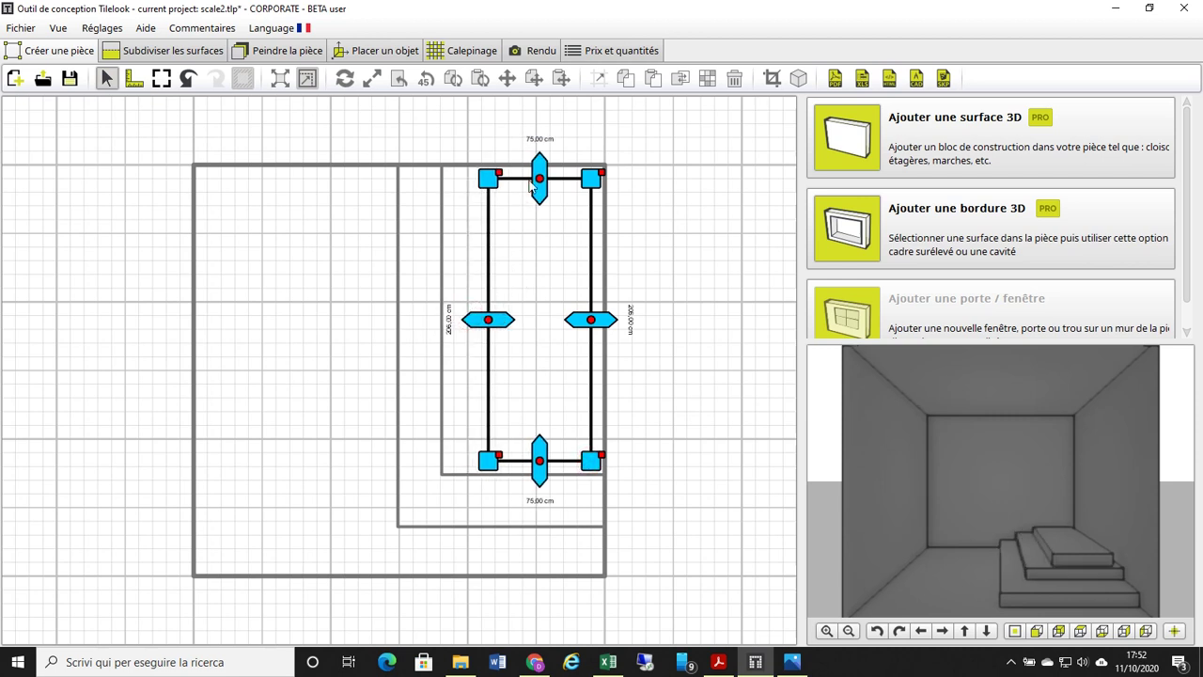
pyautogui.moveTo(538, 179); pyautogui.dragTo(541, 164)
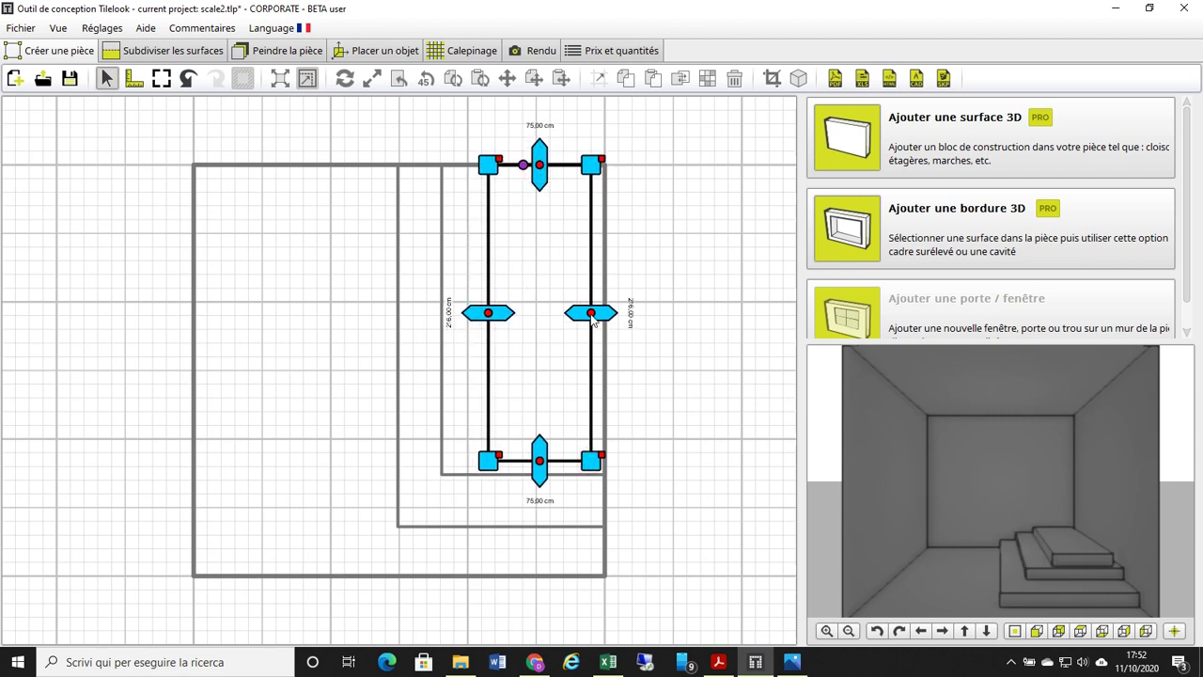
pyautogui.moveTo(594, 318); pyautogui.dragTo(613, 318)
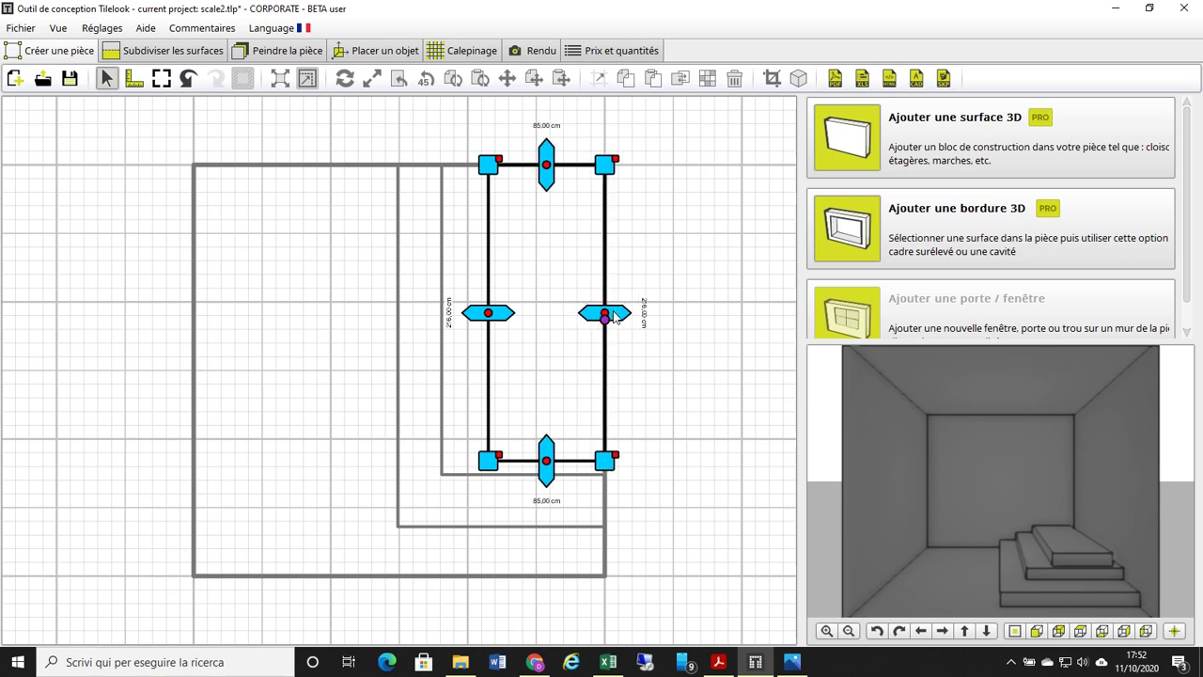
pyautogui.moveTo(553, 452); pyautogui.dragTo(559, 418)
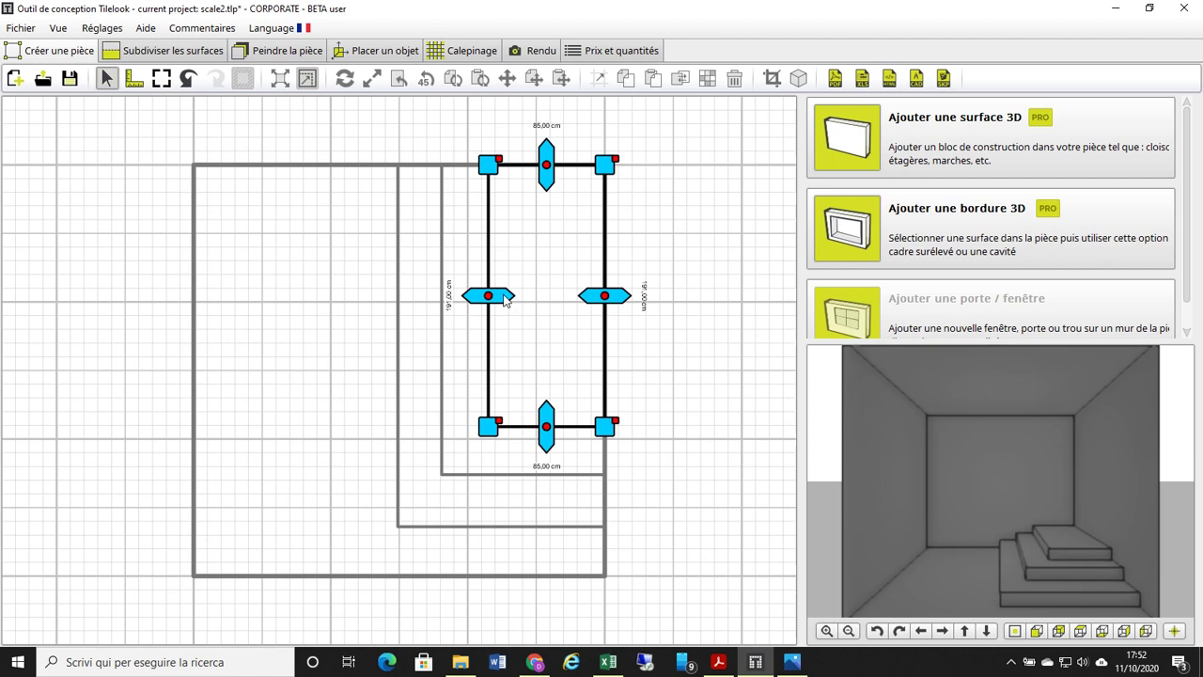
pyautogui.moveTo(505, 298); pyautogui.dragTo(507, 297)
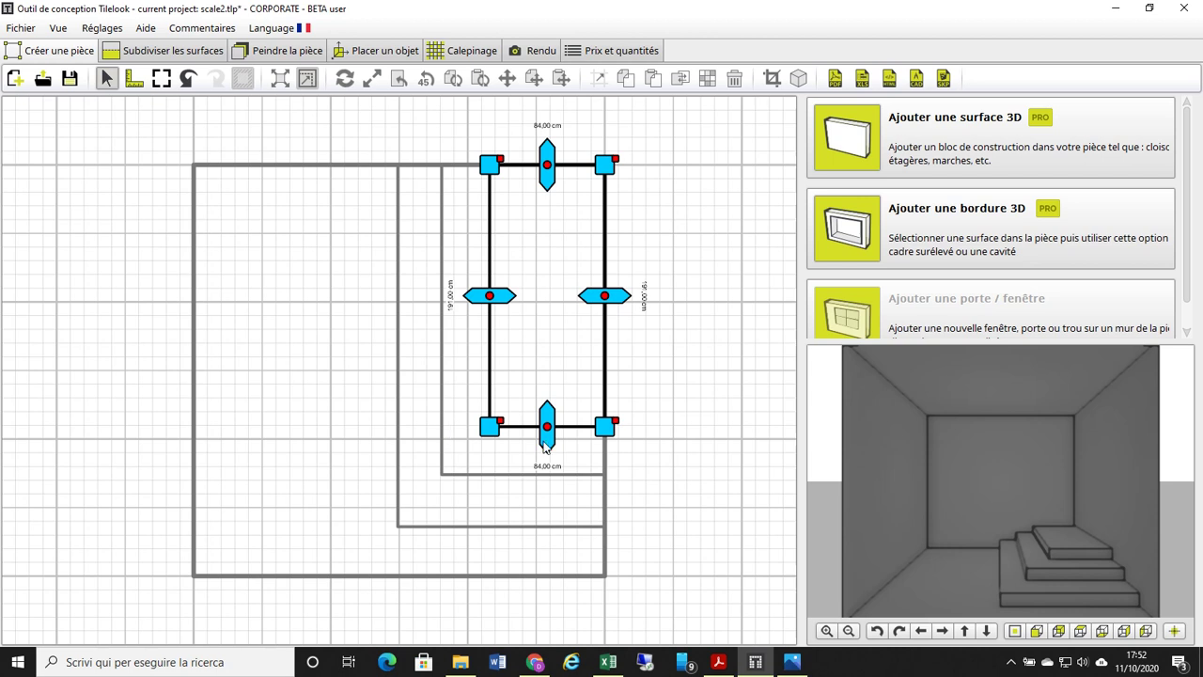
# Split the front edge of the lowest step into 4 subdivisions and reselect that step's outline
pyautogui.click(451, 527)
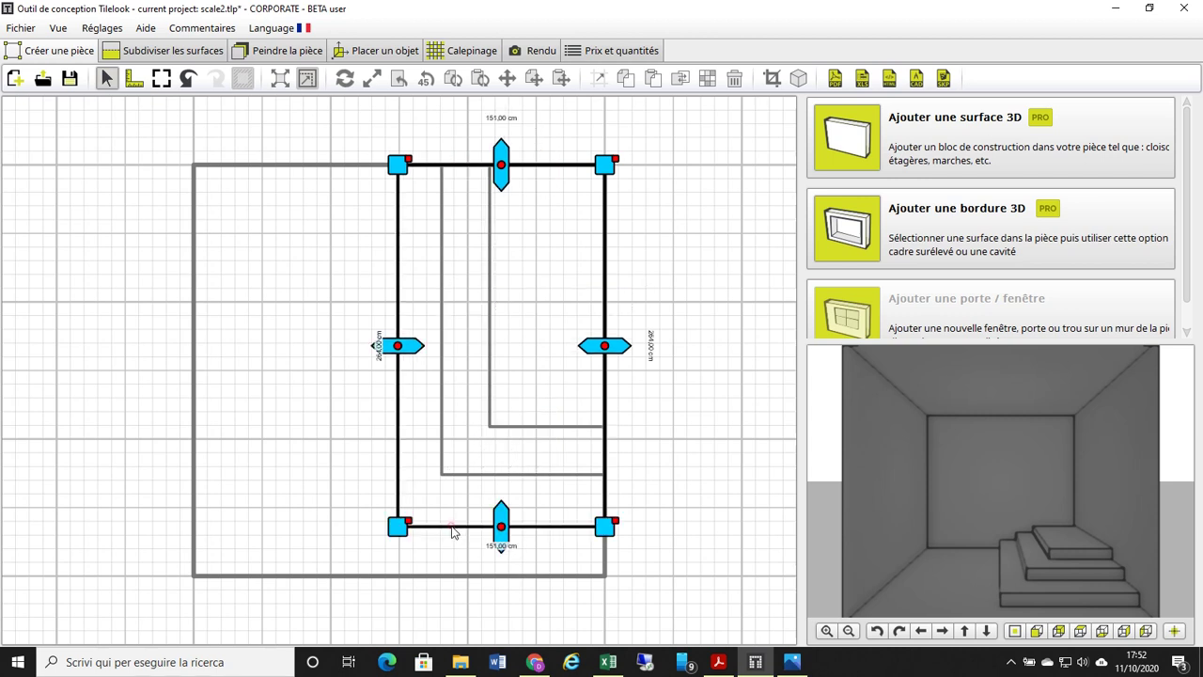
pyautogui.rightClick(502, 530)
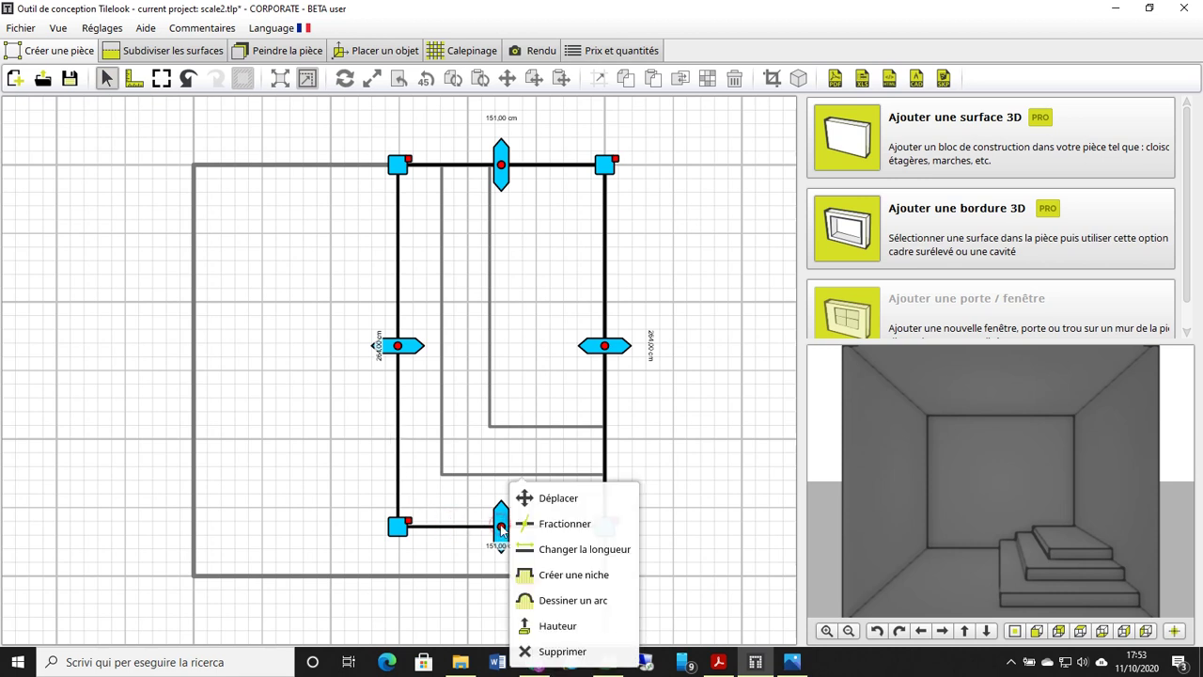
pyautogui.click(554, 523)
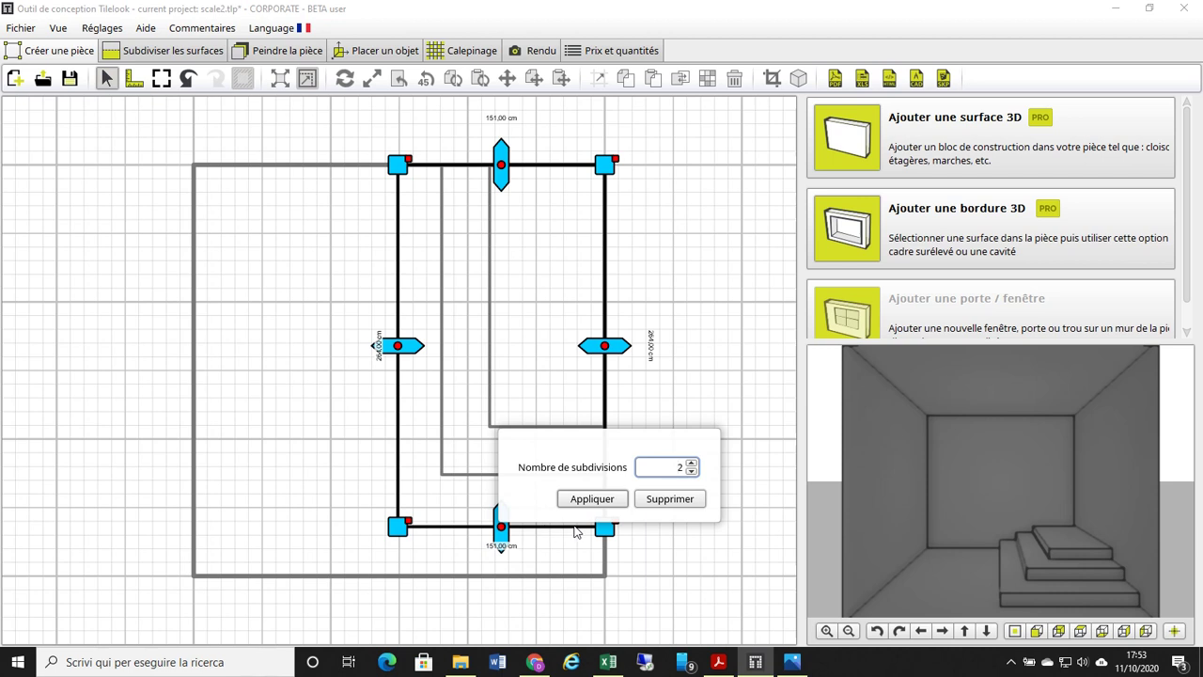
pyautogui.click(690, 462)
pyautogui.click(691, 462)
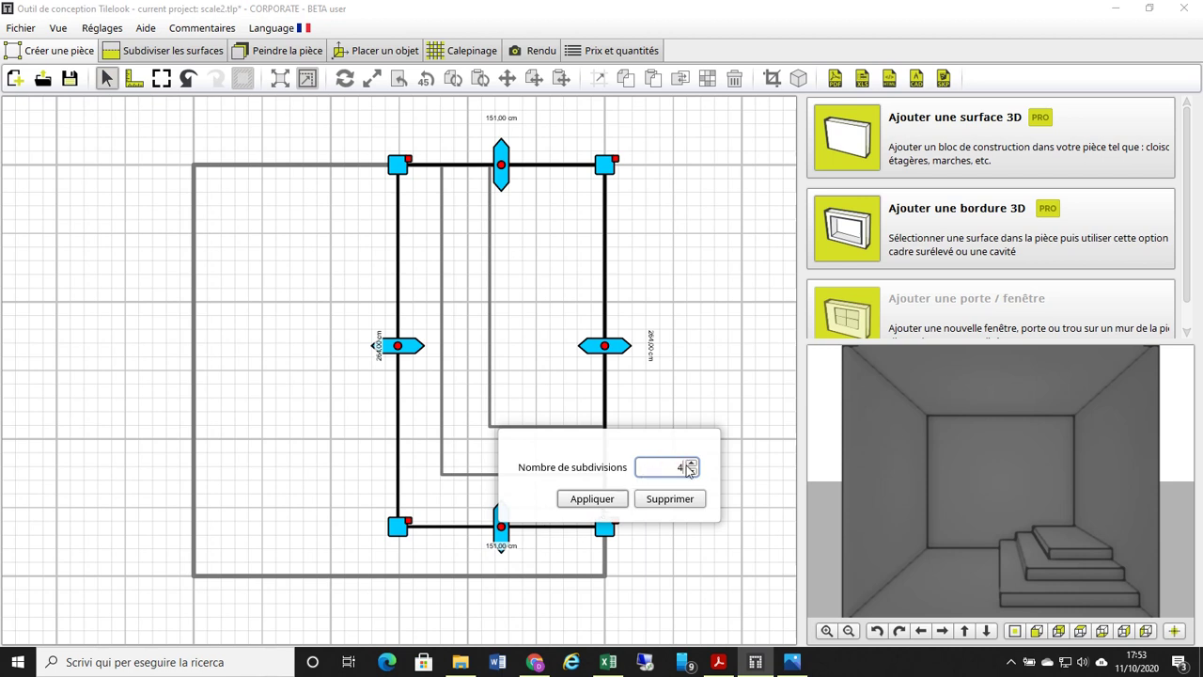
pyautogui.click(609, 499)
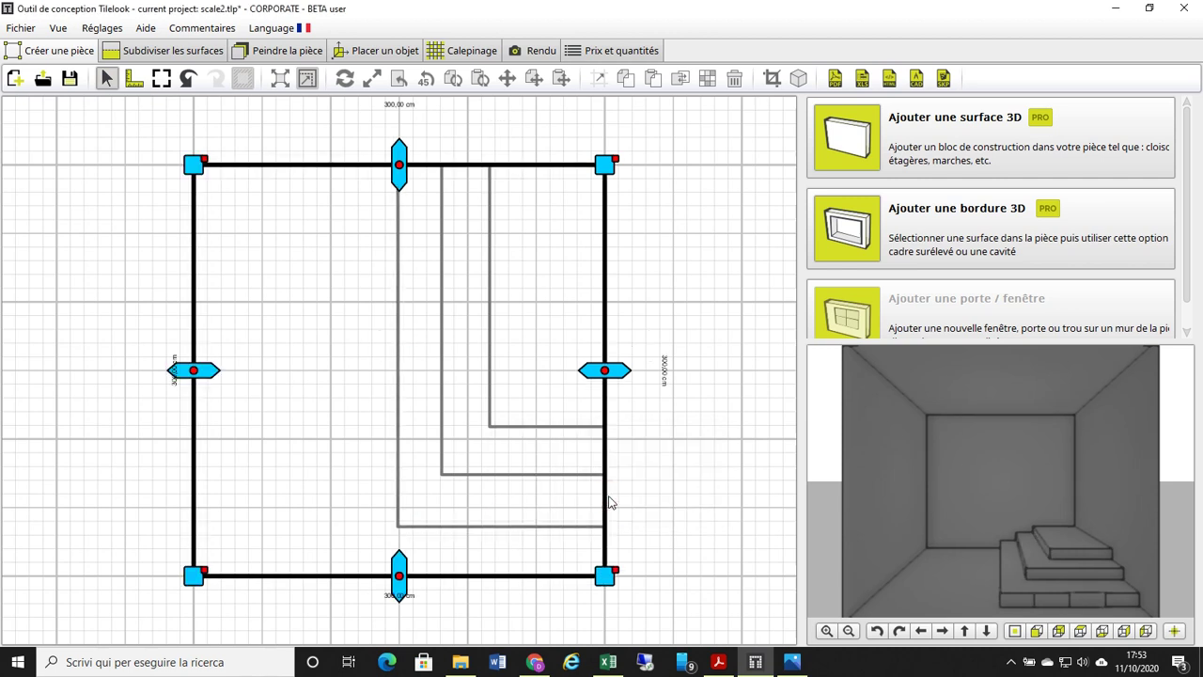
pyautogui.click(540, 530)
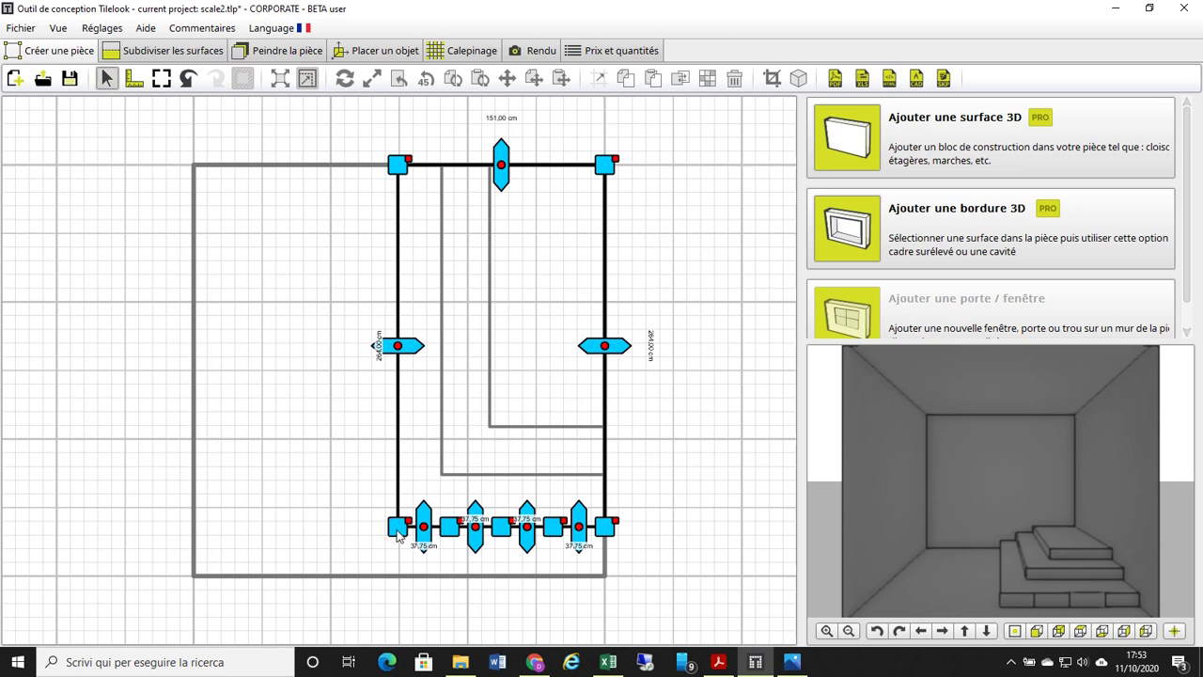
# Cut the lowest step's free front corner by moving its vertex straight back, forming a diagonal edge of about 51 cm
pyautogui.moveTo(398, 532); pyautogui.dragTo(398, 481)
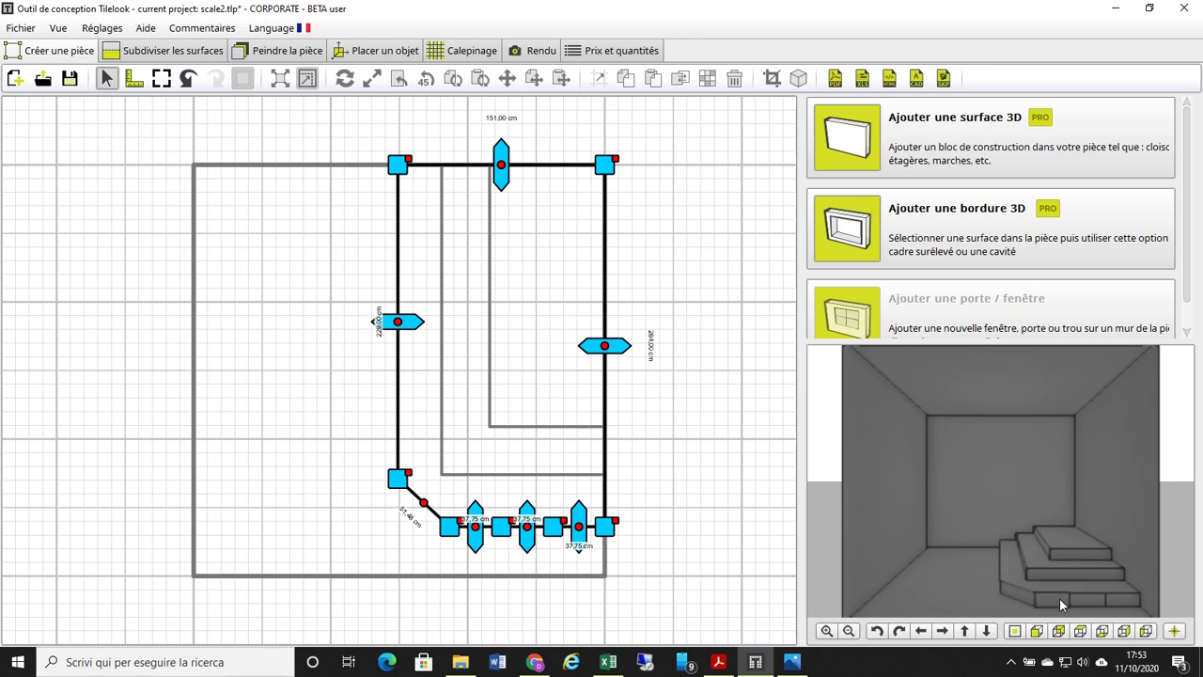
# Split the second step's front edge into 4 subdivisions and move its free front corner back, forming a diagonal of about 42 cm
pyautogui.hotkey('ctrl', 'z')
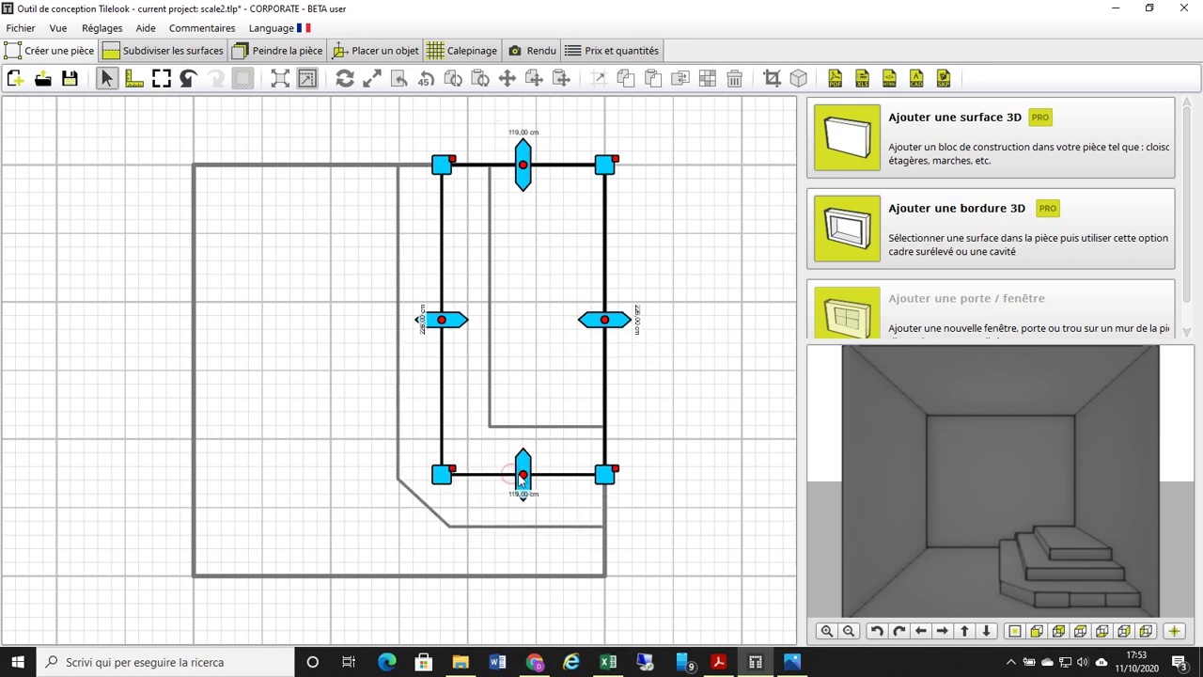
pyautogui.rightClick(523, 477)
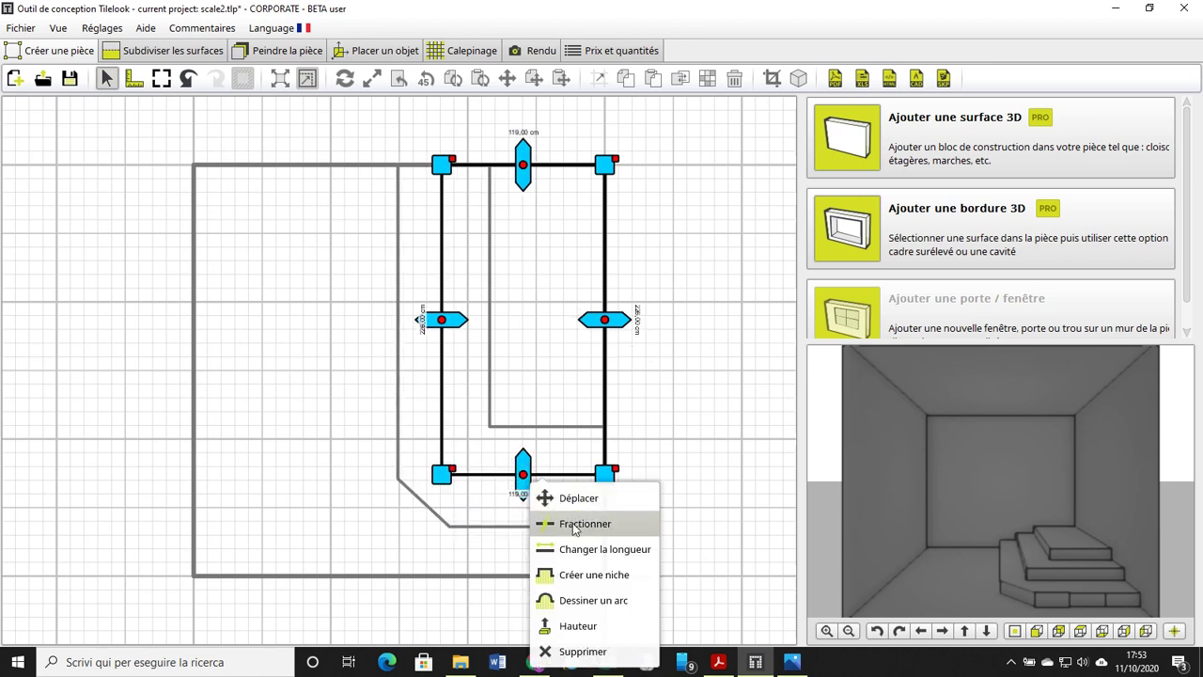
pyautogui.click(572, 522)
pyautogui.doubleClick(684, 420)
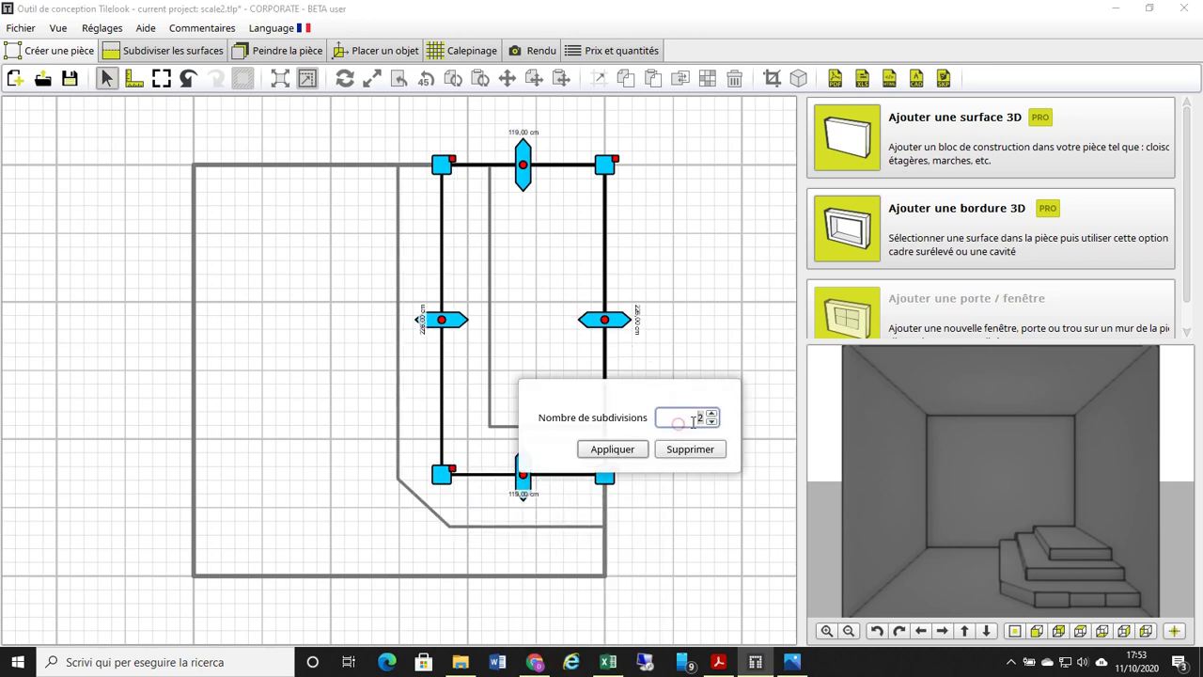
pyautogui.write('4')
pyautogui.click(635, 452)
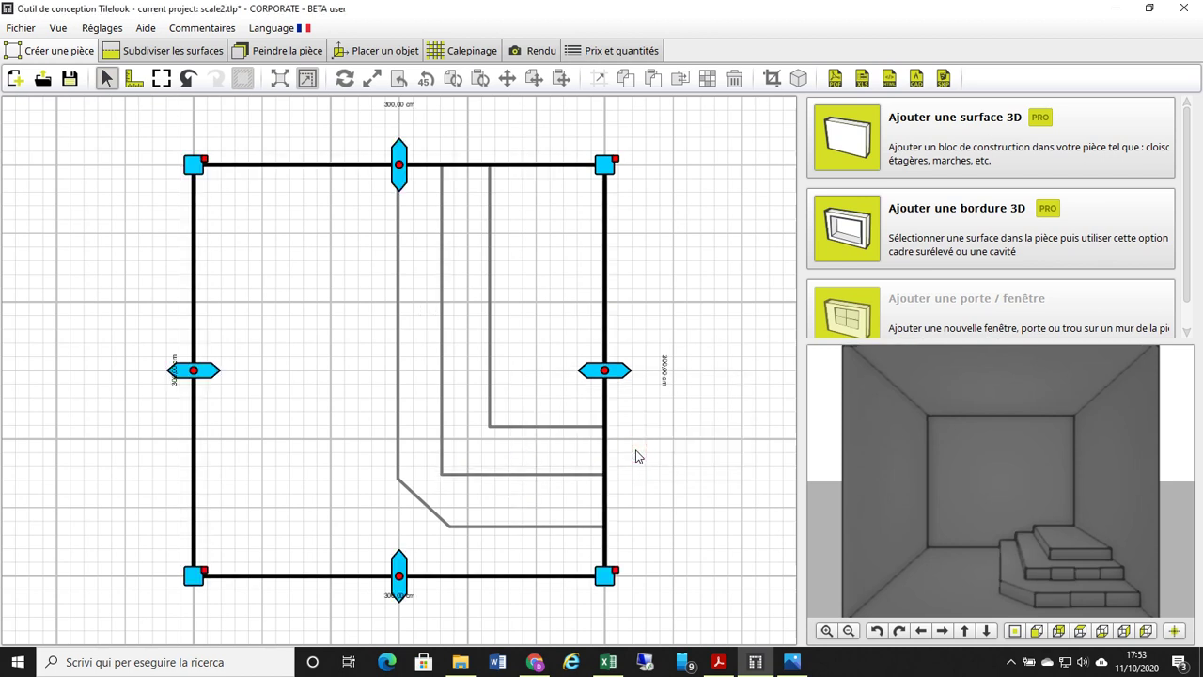
pyautogui.click(510, 480)
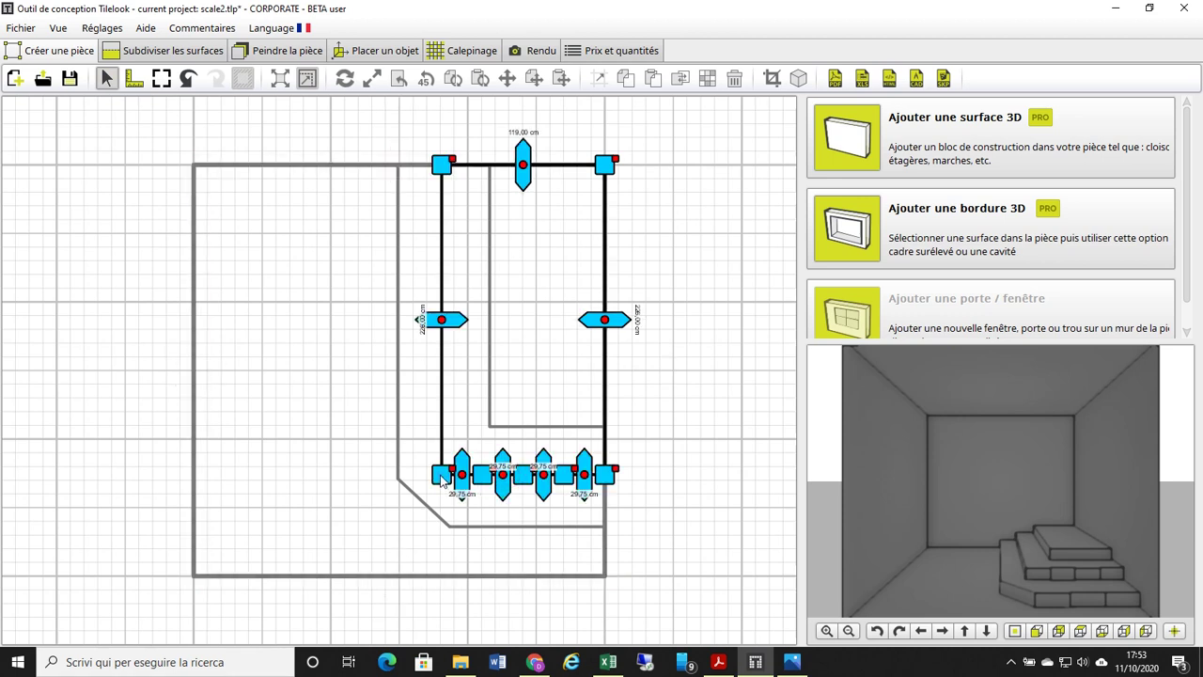
pyautogui.moveTo(441, 470); pyautogui.dragTo(442, 438)
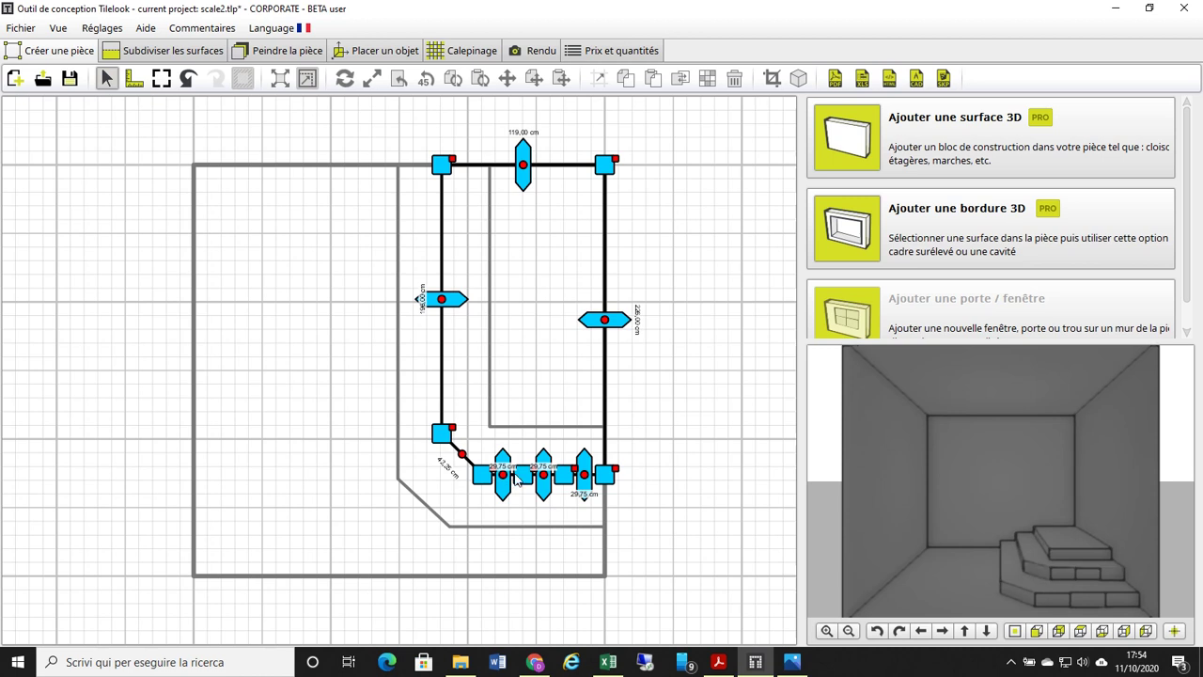
# Split the third step's front edge into 4 subdivisions and move its free front corner back, forming a diagonal of about 30 cm
pyautogui.click(524, 433)
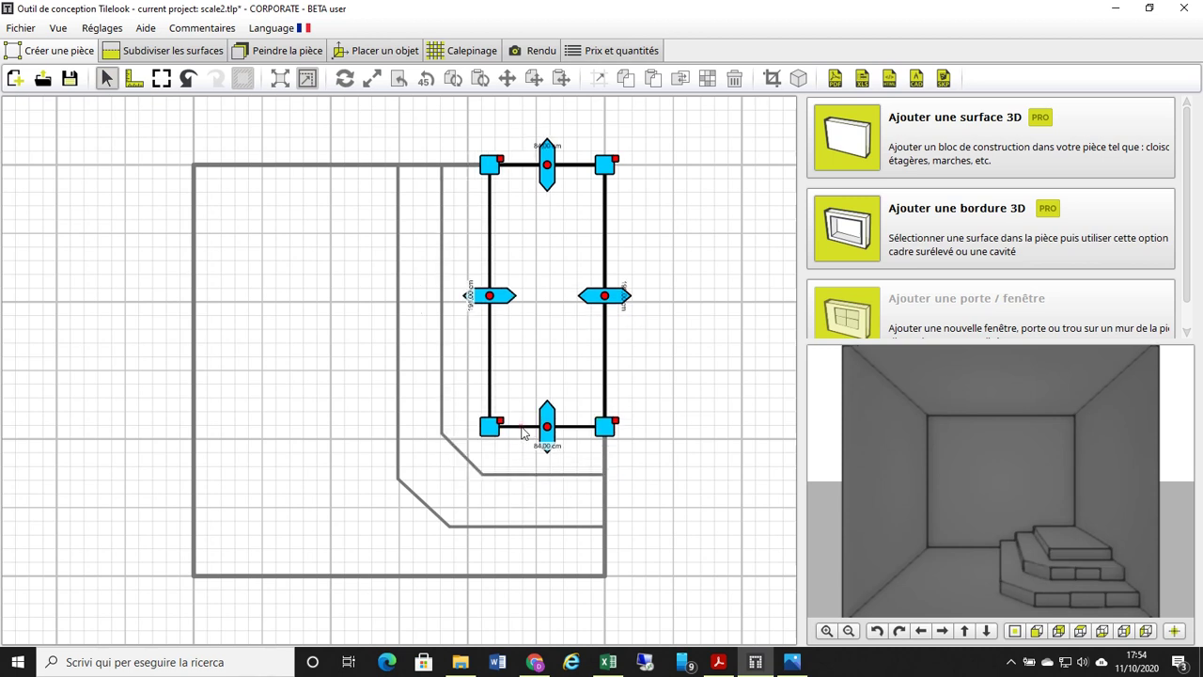
pyautogui.rightClick(553, 431)
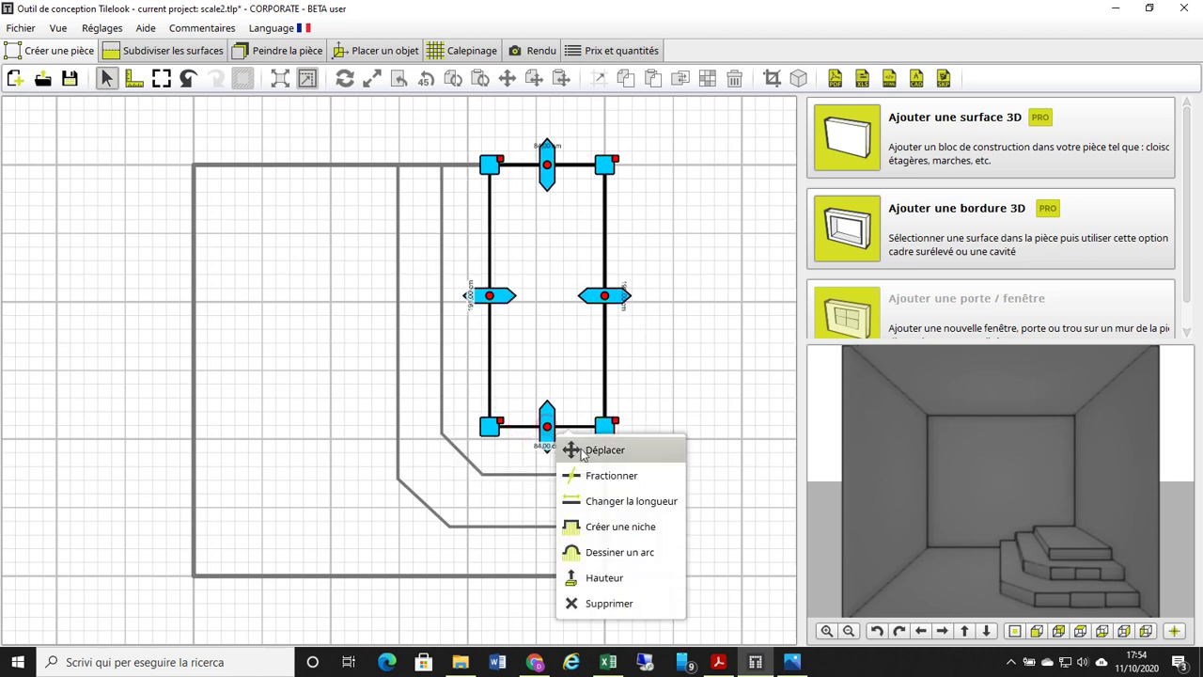
pyautogui.click(606, 475)
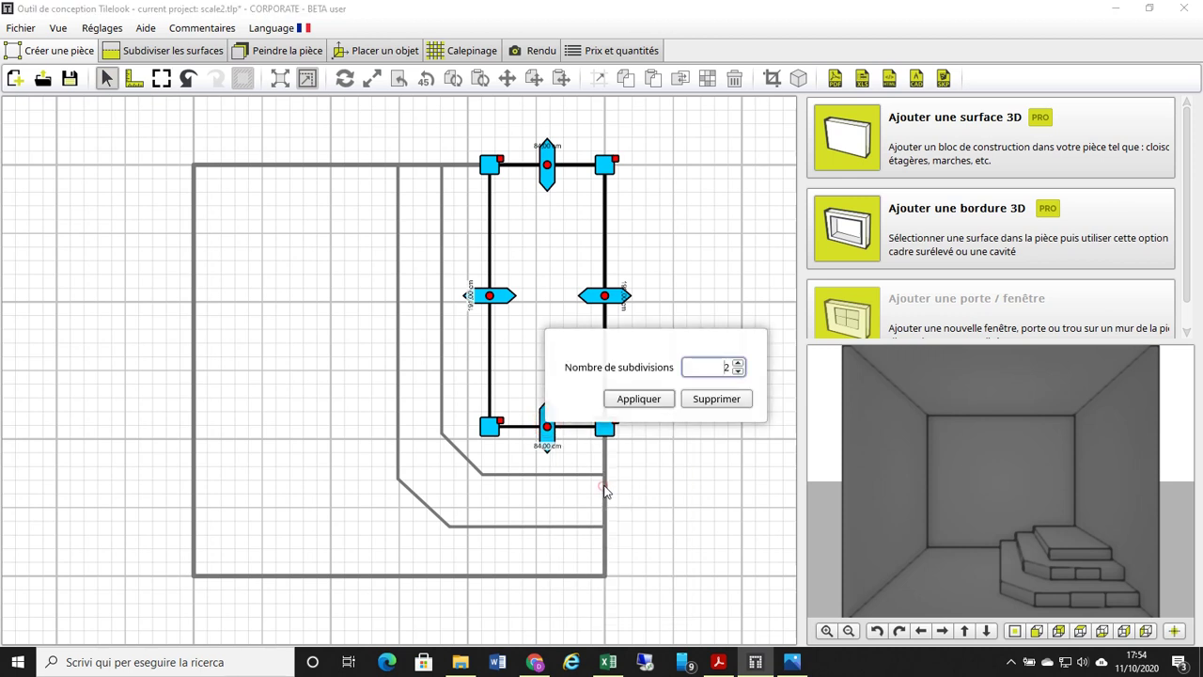
pyautogui.press('BackSpace')
pyautogui.press('BackSpace')
pyautogui.click(663, 399)
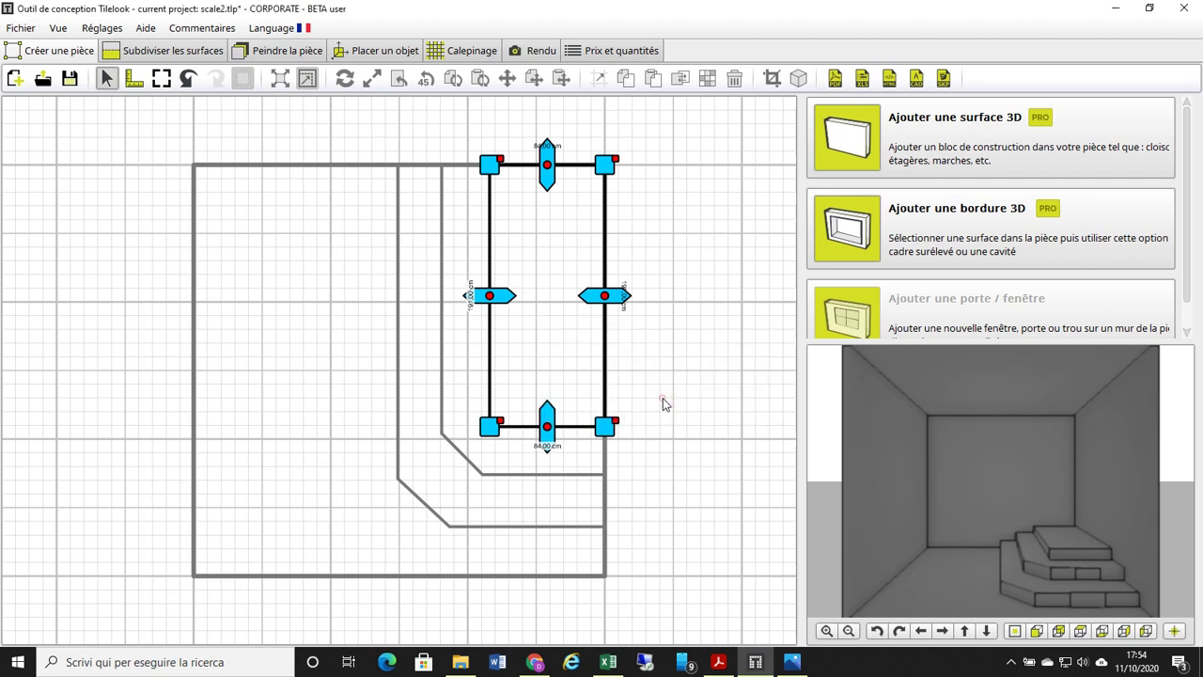
pyautogui.click(556, 428)
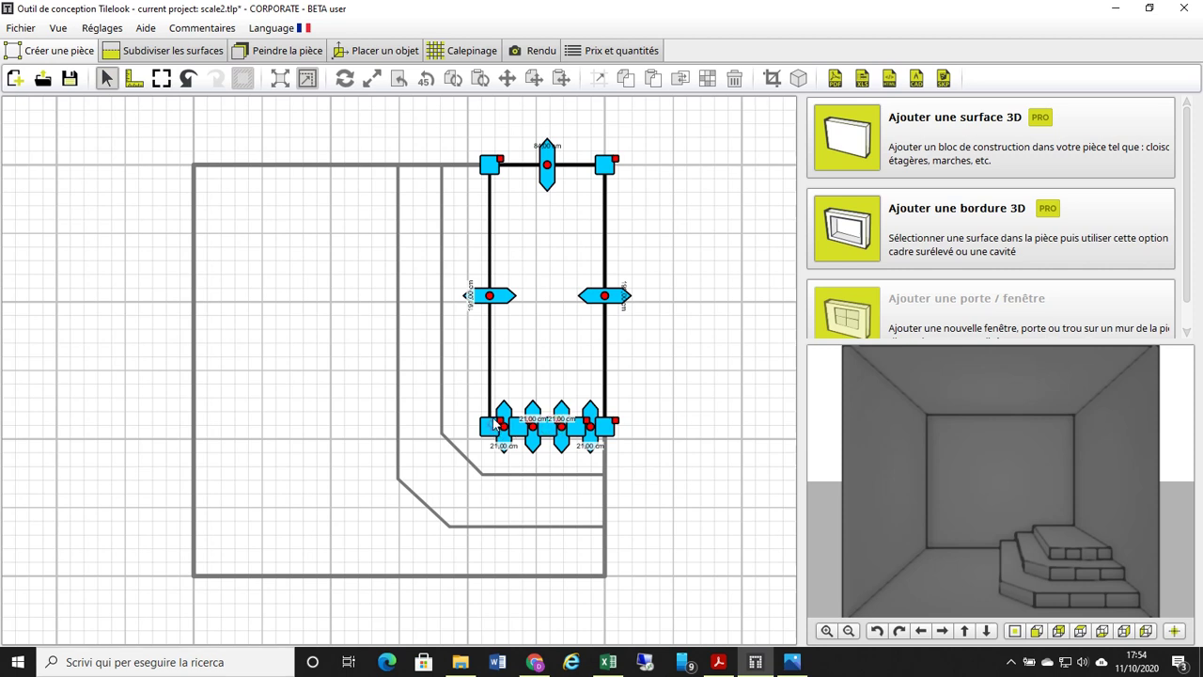
pyautogui.moveTo(490, 426); pyautogui.dragTo(493, 396)
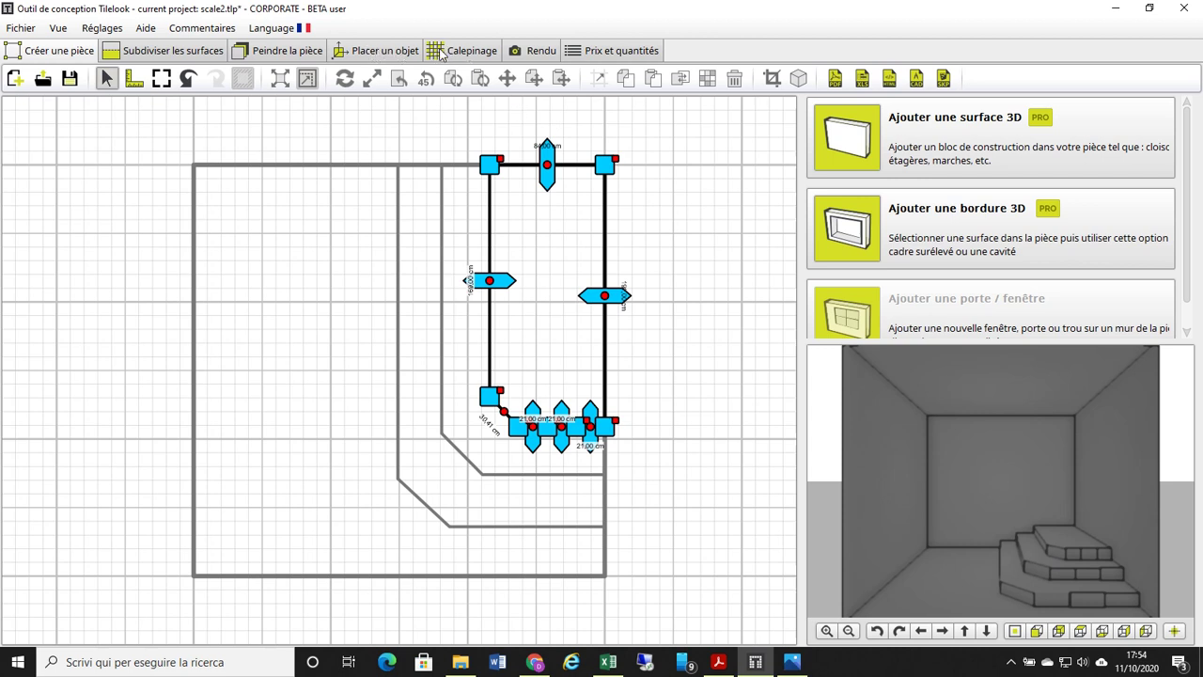
# Review the finished corner staircase in the large 3D view and in the rendering mode
pyautogui.click(400, 52)
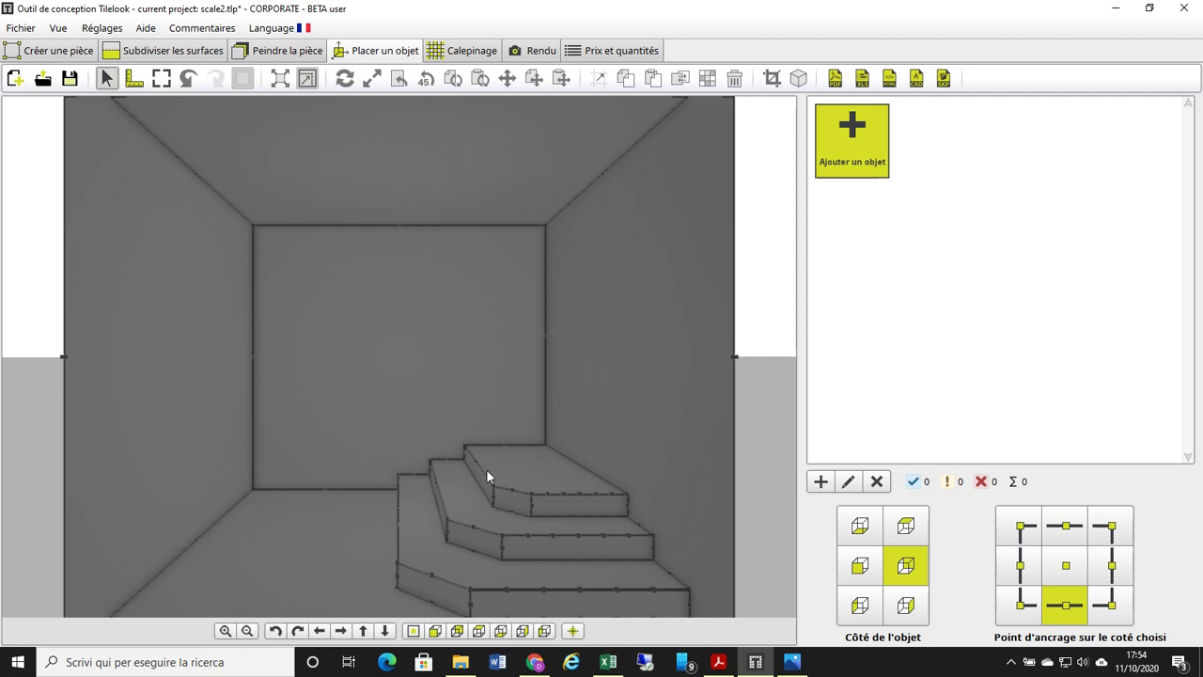
pyautogui.scroll(-1, 508, 498)
pyautogui.click(543, 52)
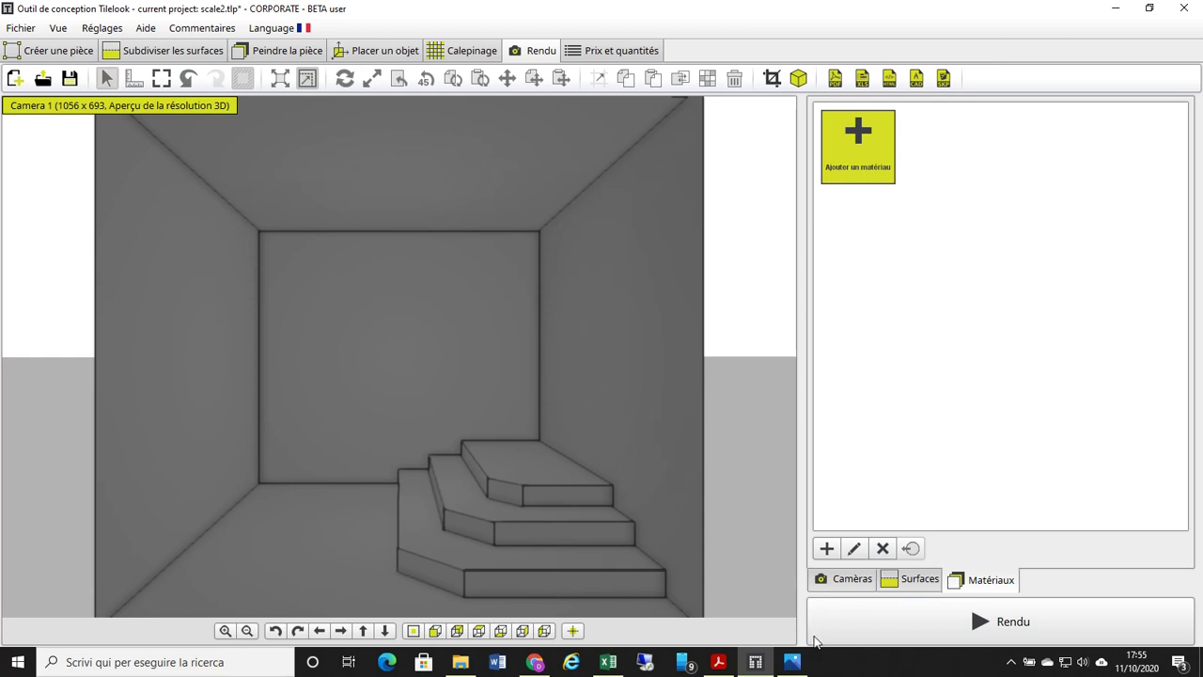
# Switch to Photos to view the bathroom and outdoor staircase renders, and bring up contact at tl.pdf in Acrobat Reader
pyautogui.click(792, 662)
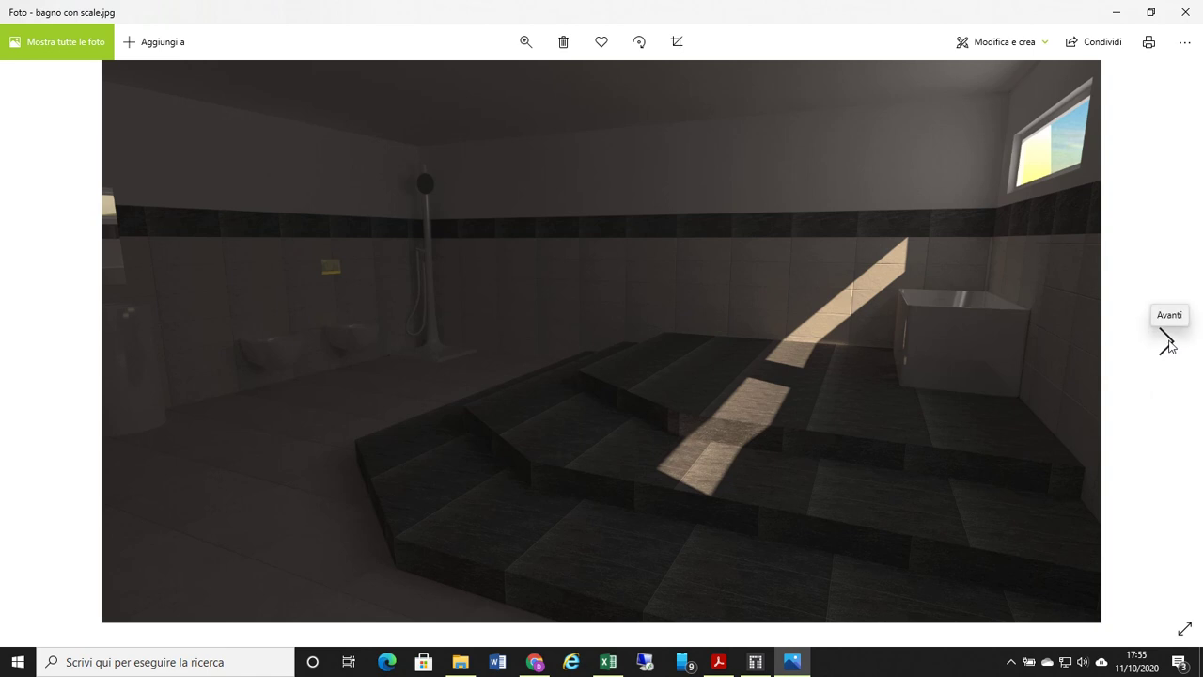
pyautogui.click(1167, 342)
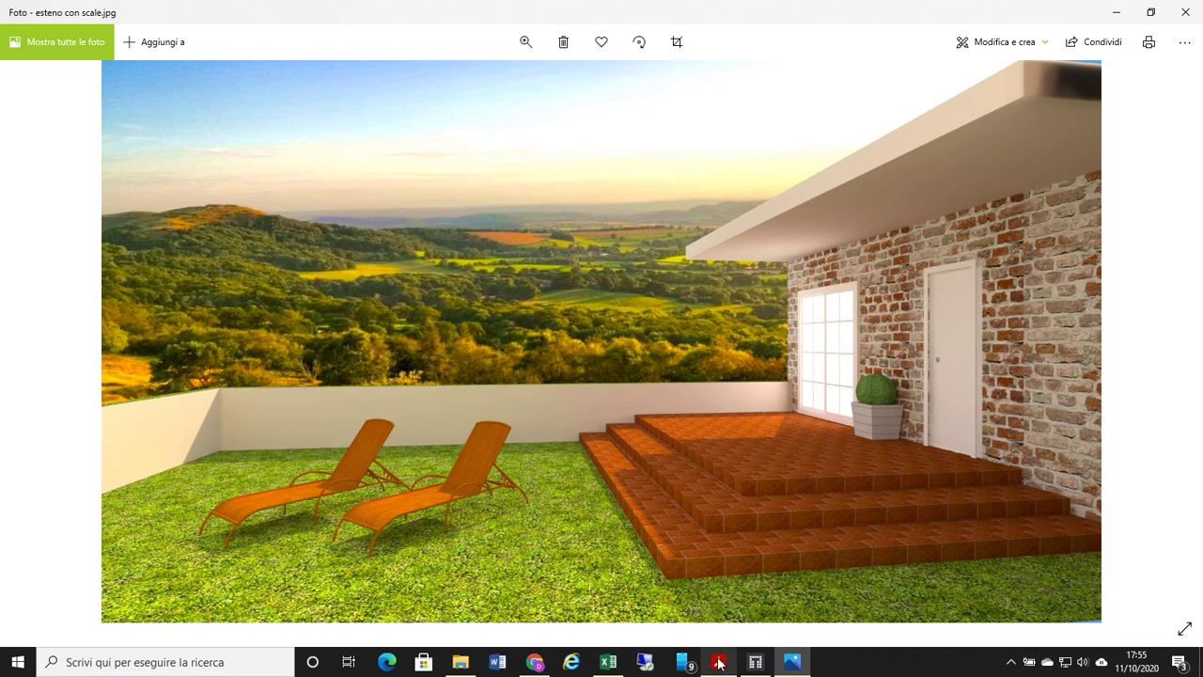
pyautogui.moveTo(724, 654)
pyautogui.click(680, 578)
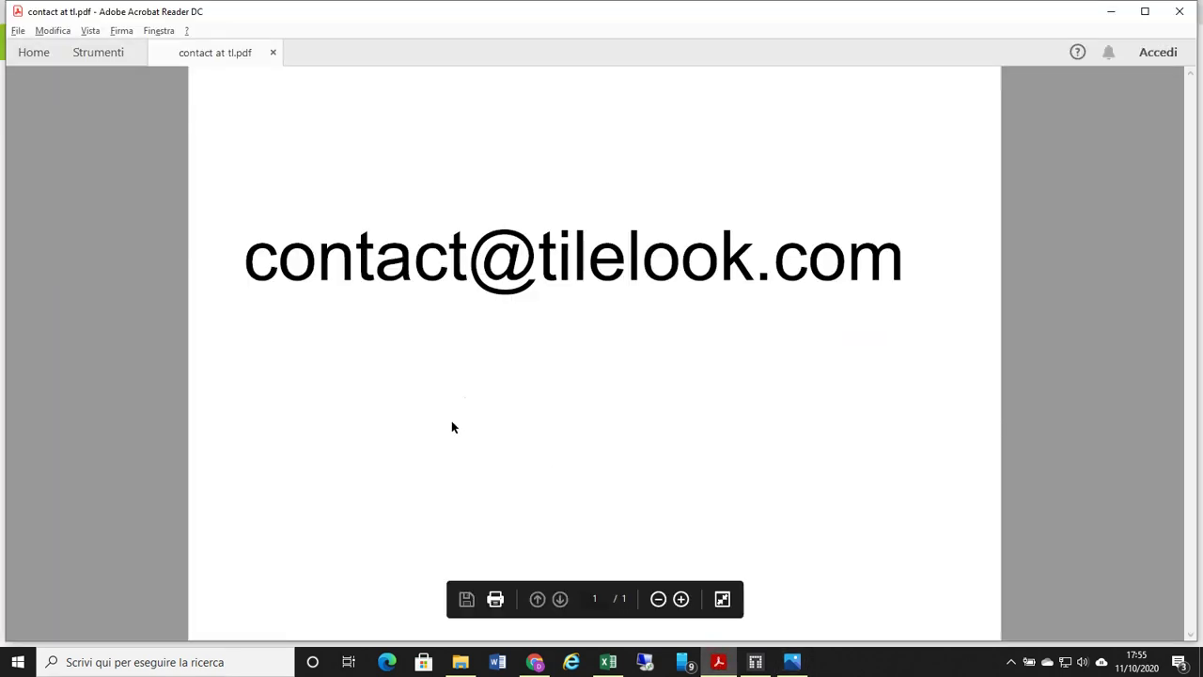